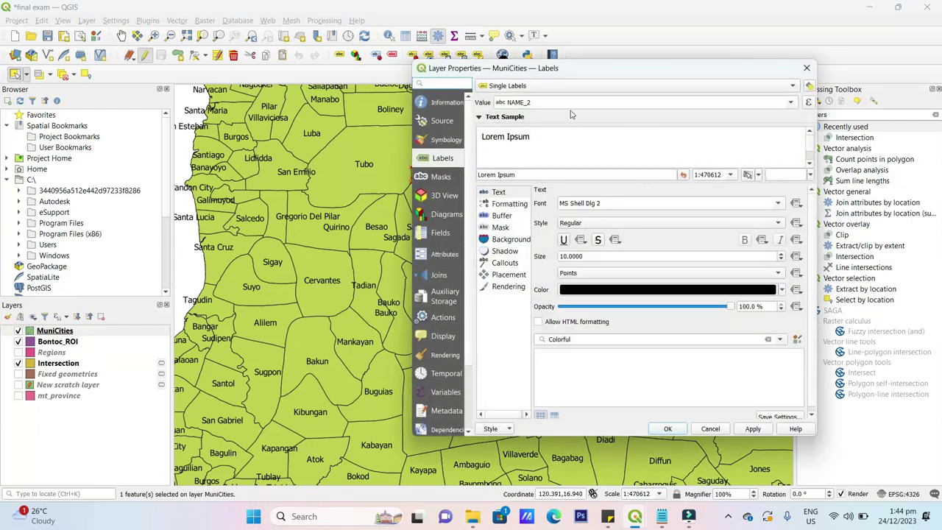
- Label the MuniCities layer with single labels taken from the NAME_2 field
{"action": "left_click", "coordinate": [668, 429]}
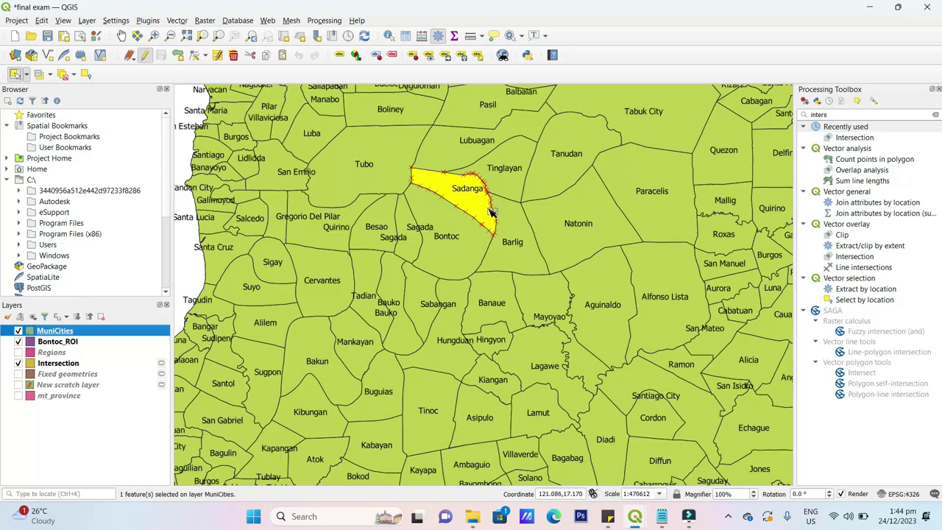
{"action": "left_click", "coordinate": [464, 240]}
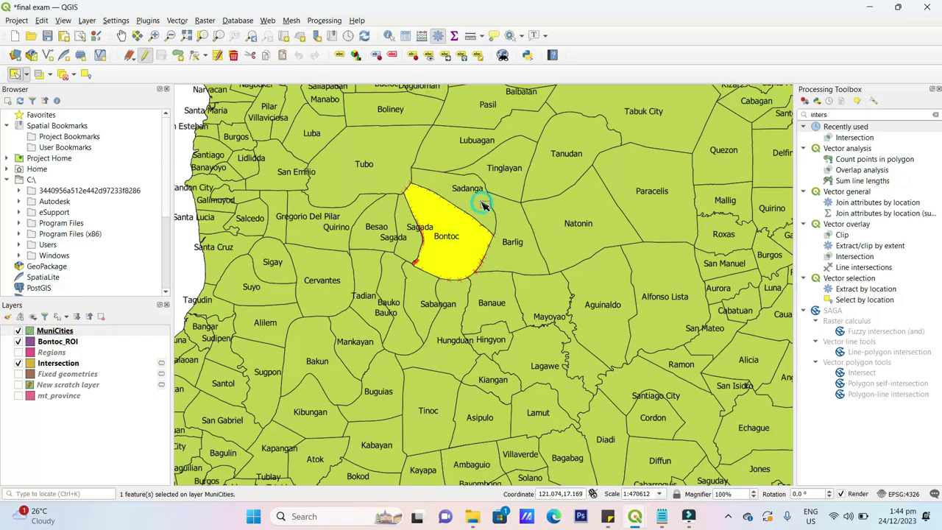
{"action": "left_click", "coordinate": [483, 207]}
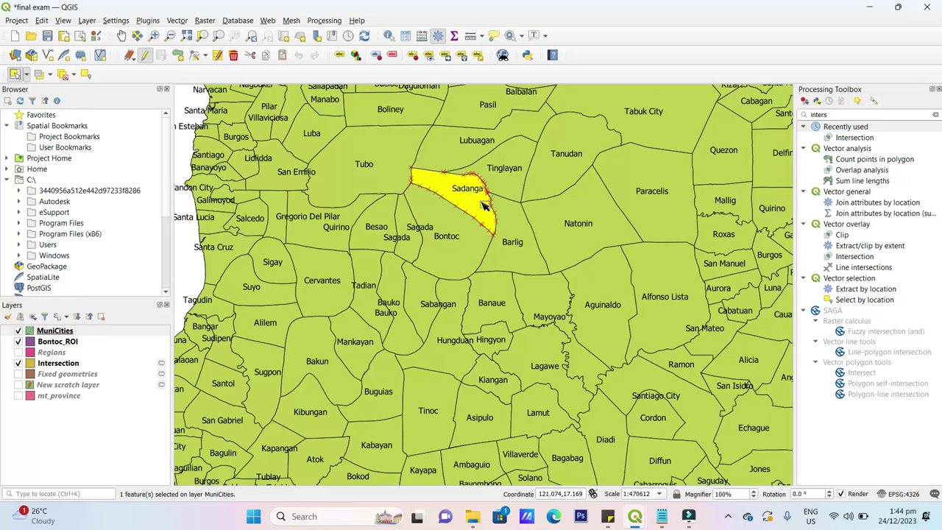
{"action": "key", "text": "ctrl"}
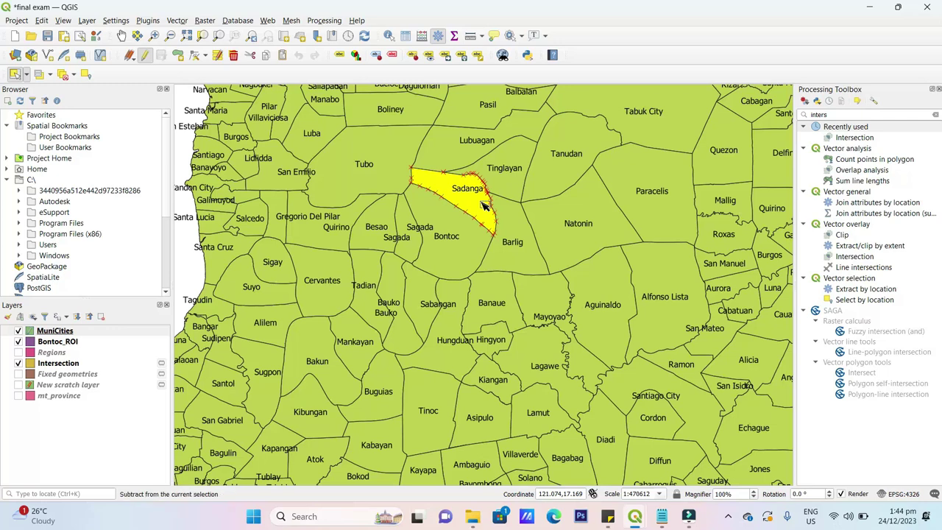
{"action": "left_click", "coordinate": [450, 215], "text": "ctrl"}
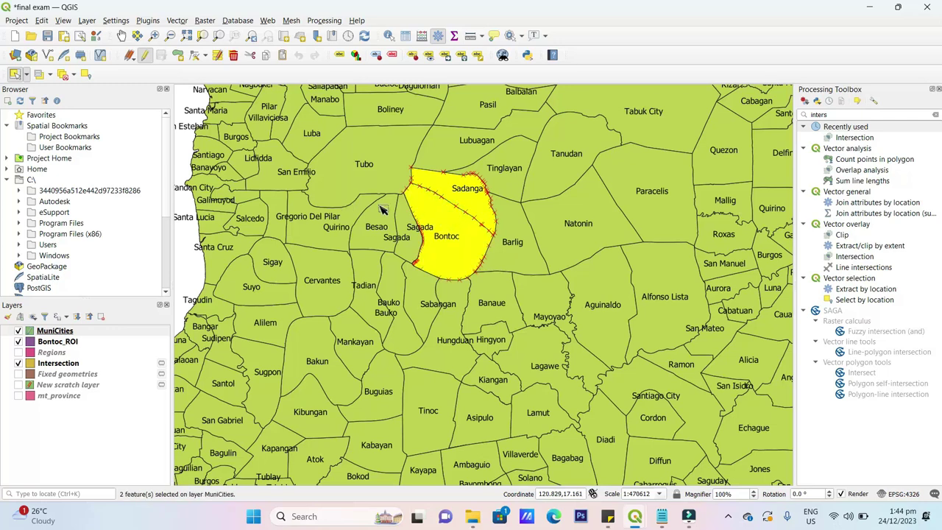
{"action": "left_click", "coordinate": [410, 216], "text": "ctrl"}
{"action": "left_click", "coordinate": [388, 215], "text": "ctrl"}
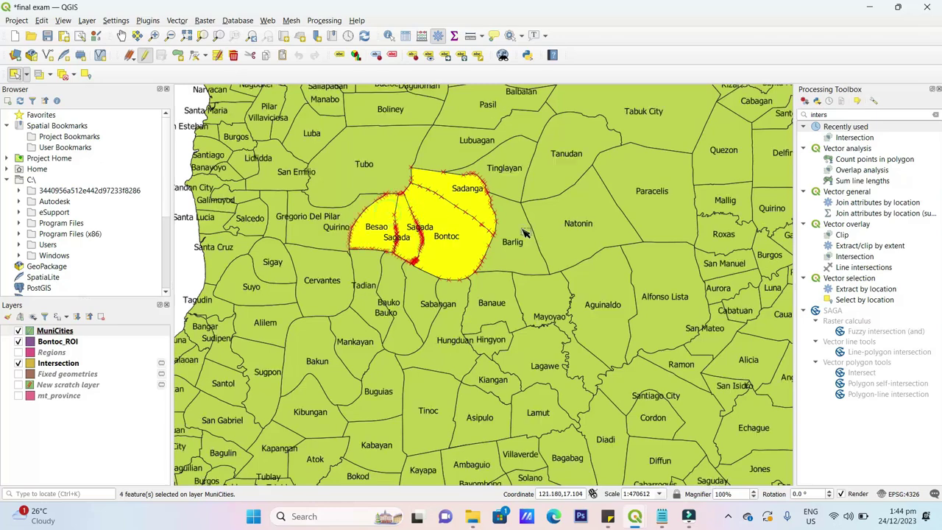
{"action": "key", "text": "ctrl"}
{"action": "left_click", "coordinate": [563, 224], "text": "ctrl"}
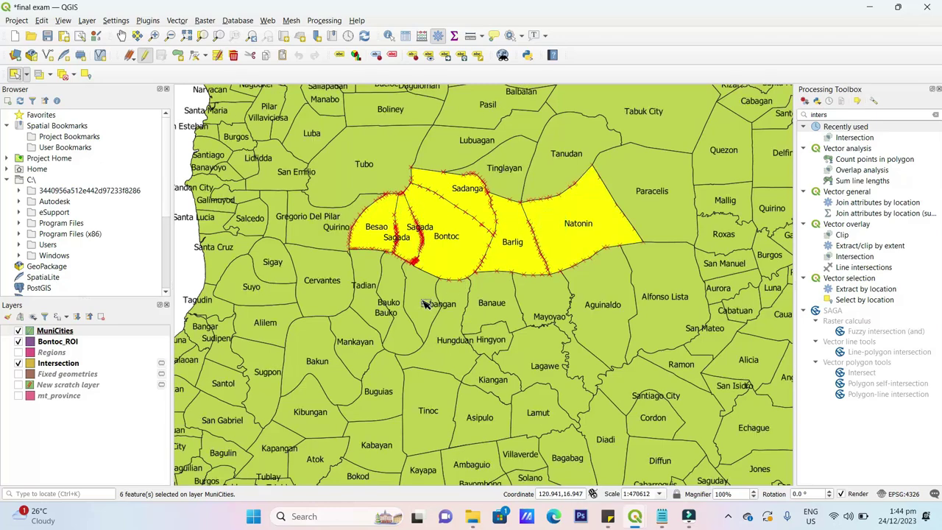
{"action": "left_click", "coordinate": [396, 289], "text": "ctrl"}
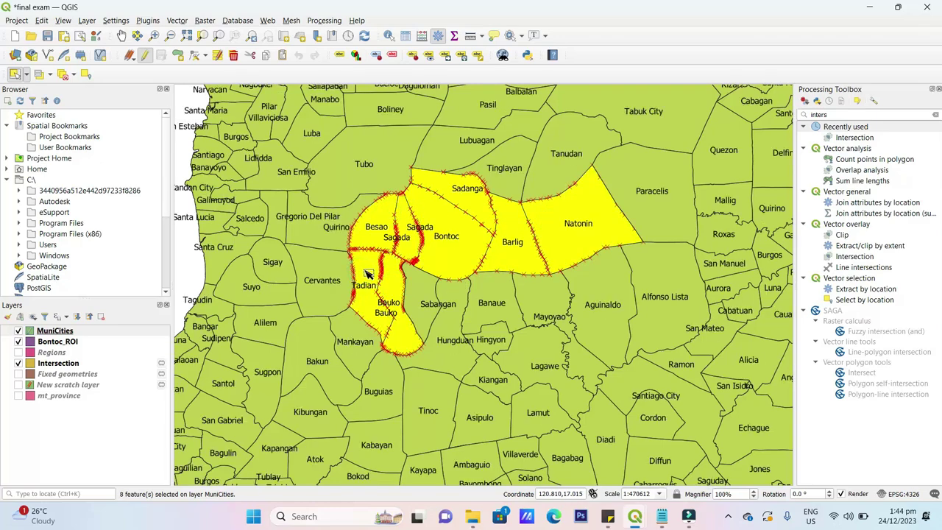
{"action": "left_click", "coordinate": [427, 282]}
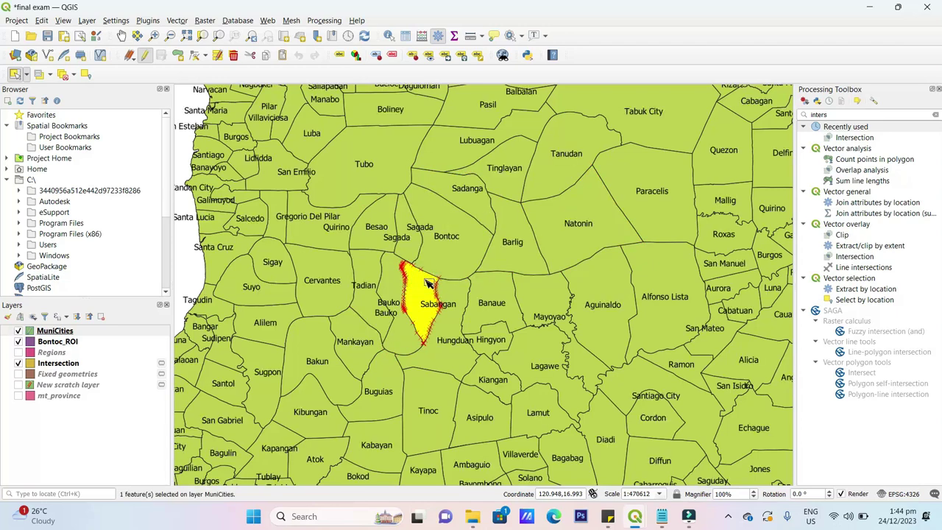
- Select and copy the MuniCities polygons Besao, Sagada, Bontoc, Sadanga, Barlig, Natonin, Paracelis, Sabangan, Bauko and Tadian
{"action": "left_click", "coordinate": [391, 242]}
{"action": "left_click", "coordinate": [374, 237], "text": "ctrl"}
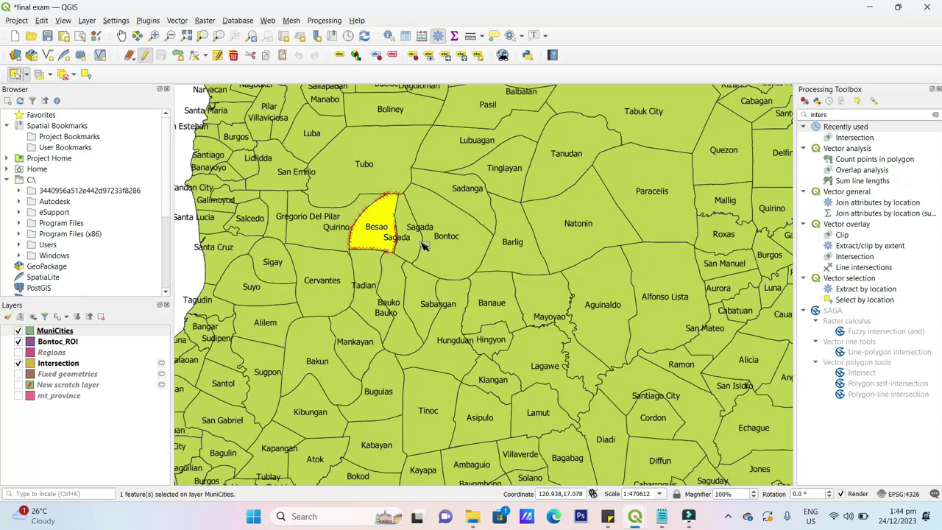
{"action": "left_click", "coordinate": [474, 217], "text": "ctrl"}
{"action": "left_click", "coordinate": [477, 213], "text": "ctrl"}
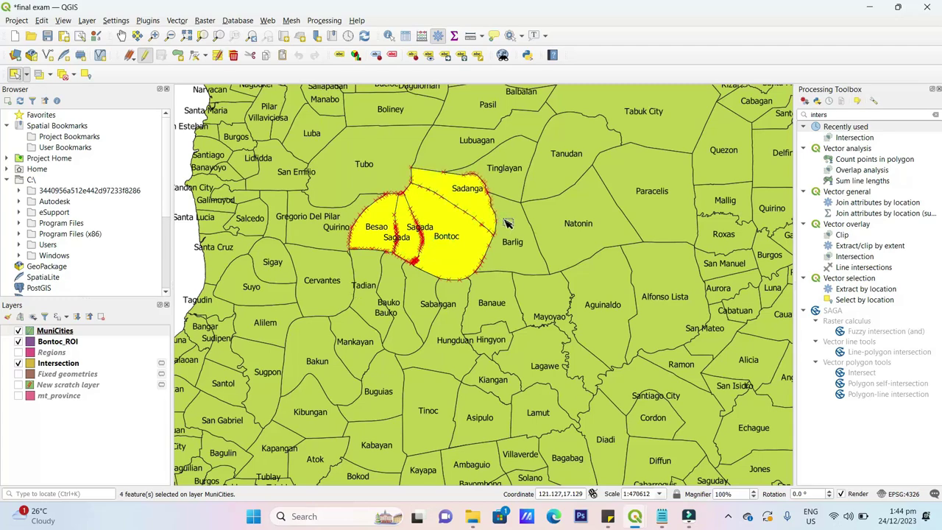
{"action": "left_click", "coordinate": [508, 224], "text": "ctrl"}
{"action": "left_click", "coordinate": [551, 219], "text": "ctrl"}
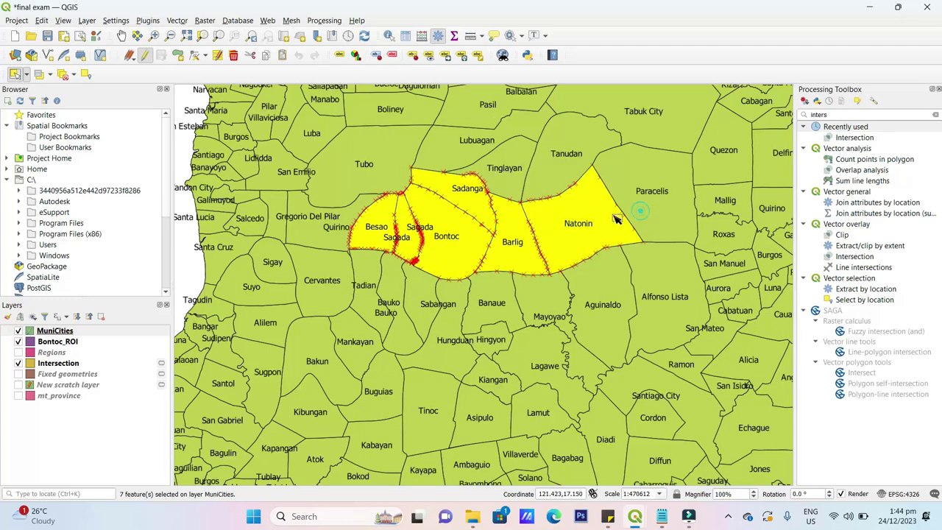
{"action": "left_click", "coordinate": [634, 209], "text": "ctrl"}
{"action": "left_click", "coordinate": [428, 291], "text": "ctrl"}
{"action": "left_click", "coordinate": [383, 283], "text": "ctrl"}
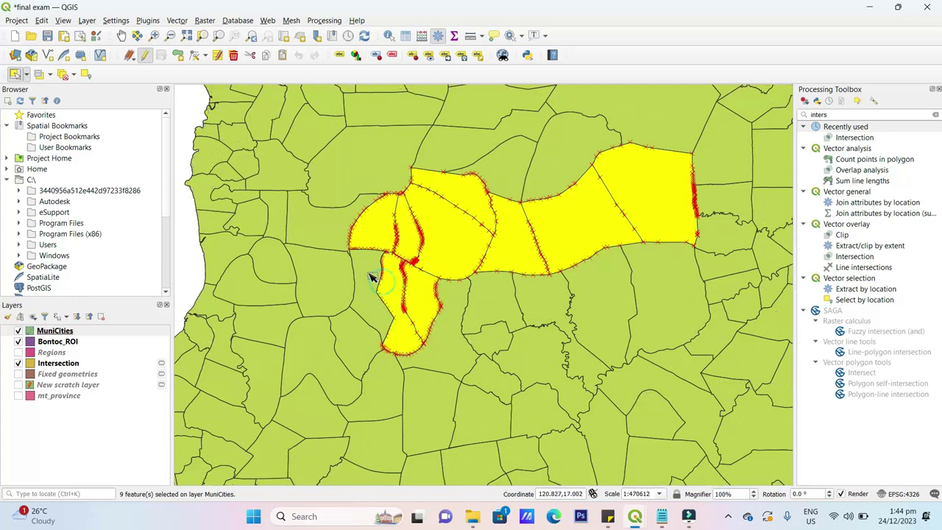
{"action": "left_click", "coordinate": [366, 274], "text": "ctrl"}
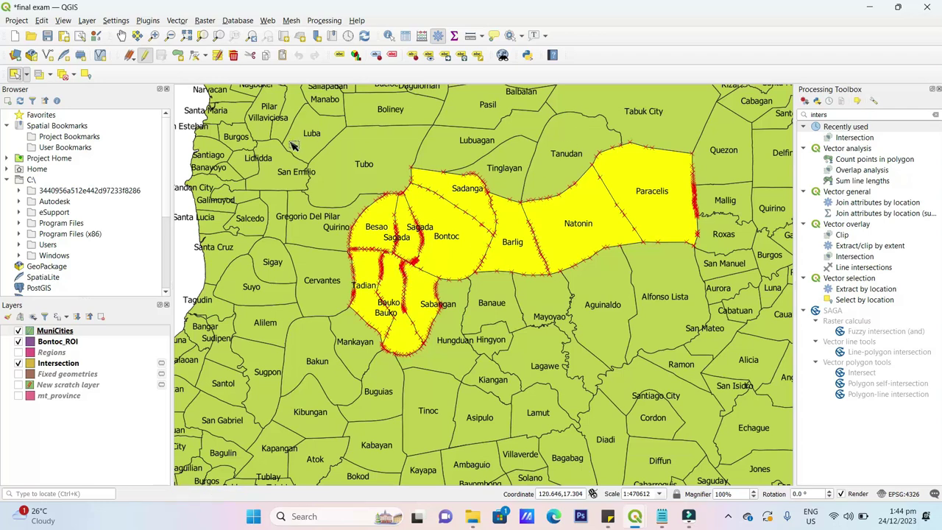
{"action": "left_click", "coordinate": [267, 56]}
- Create a temporary scratch layer named "mt province" with Polygon geometry
{"action": "left_click", "coordinate": [80, 56]}
{"action": "left_click_drag", "start_coordinate": [495, 140], "coordinate": [425, 148]}
{"action": "type", "text": "mt province"}
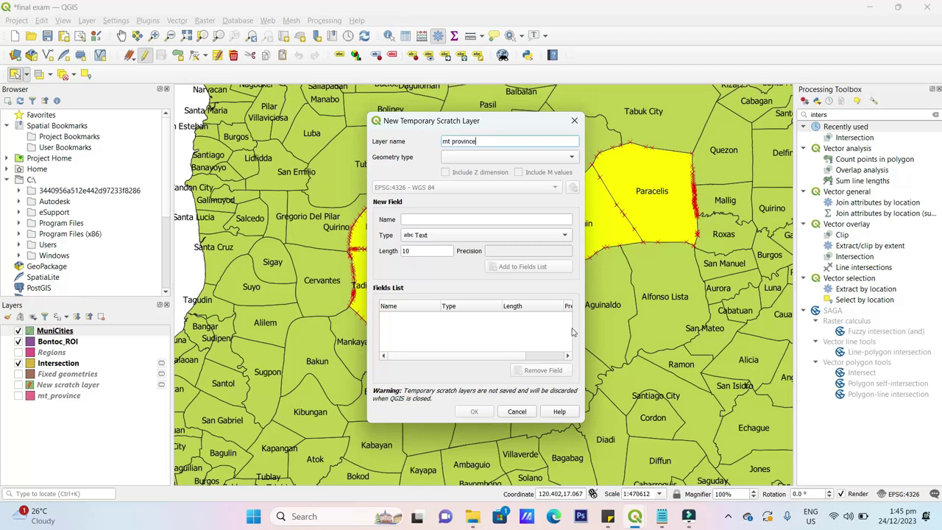
{"action": "left_click", "coordinate": [547, 156]}
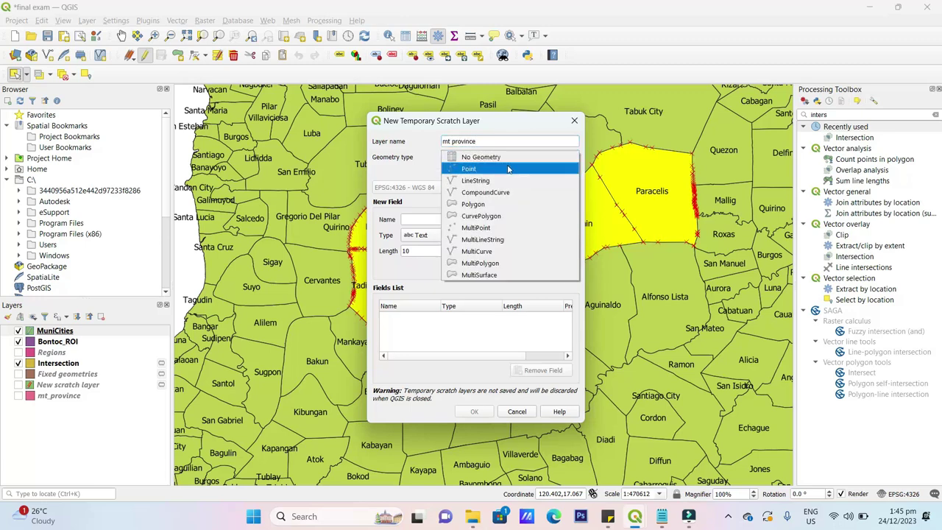
{"action": "left_click", "coordinate": [492, 204]}
{"action": "left_click", "coordinate": [474, 411]}
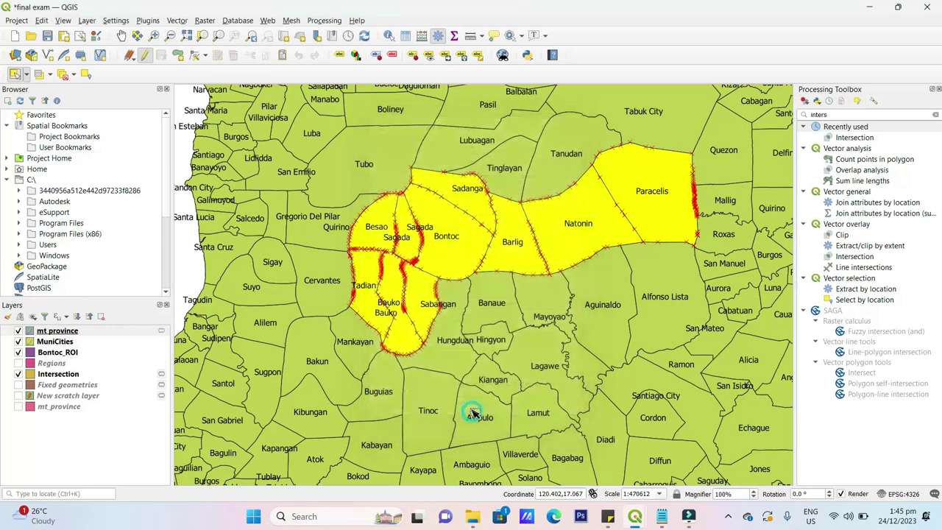
- Paste the copied municipality polygons into the mt province layer
{"action": "left_click", "coordinate": [90, 332]}
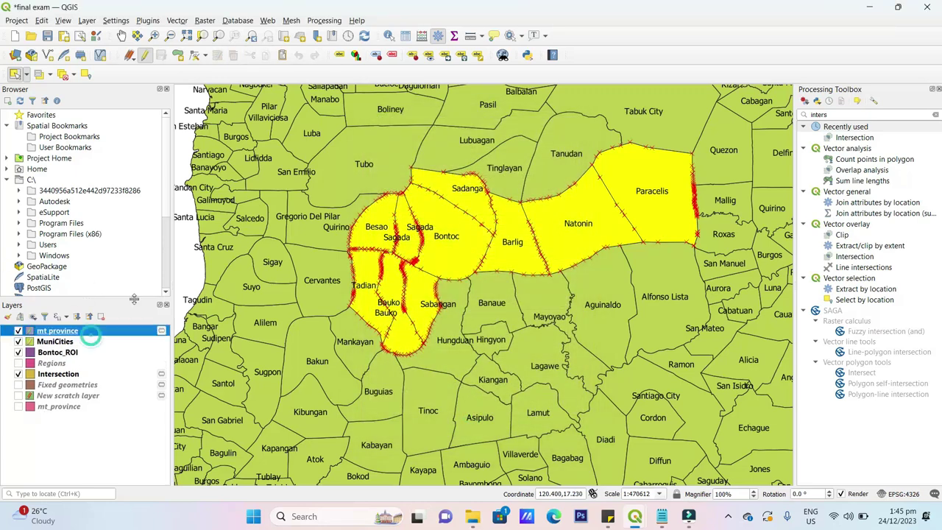
{"action": "left_click", "coordinate": [282, 56]}
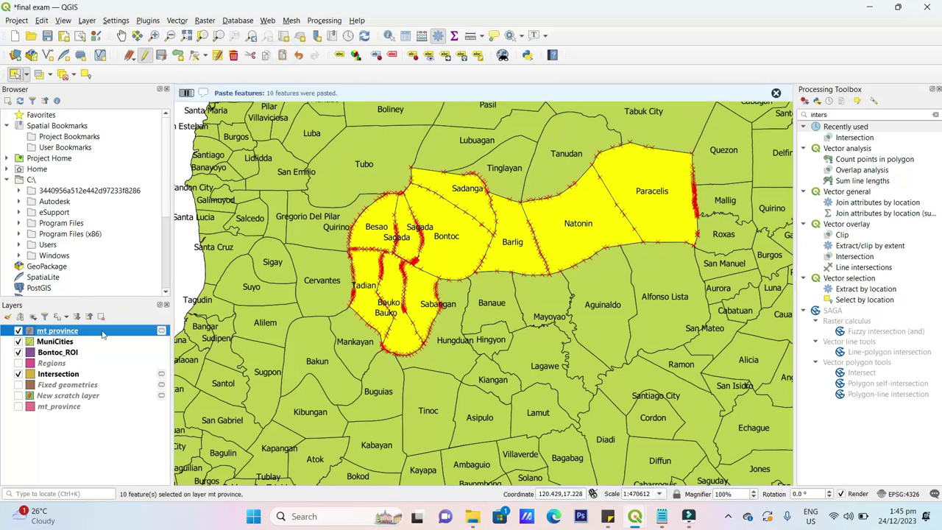
- Clear the feature selection and hide the MuniCities and Intersection layers, leaving the pasted mt province polygons displayed
{"action": "left_click", "coordinate": [18, 341]}
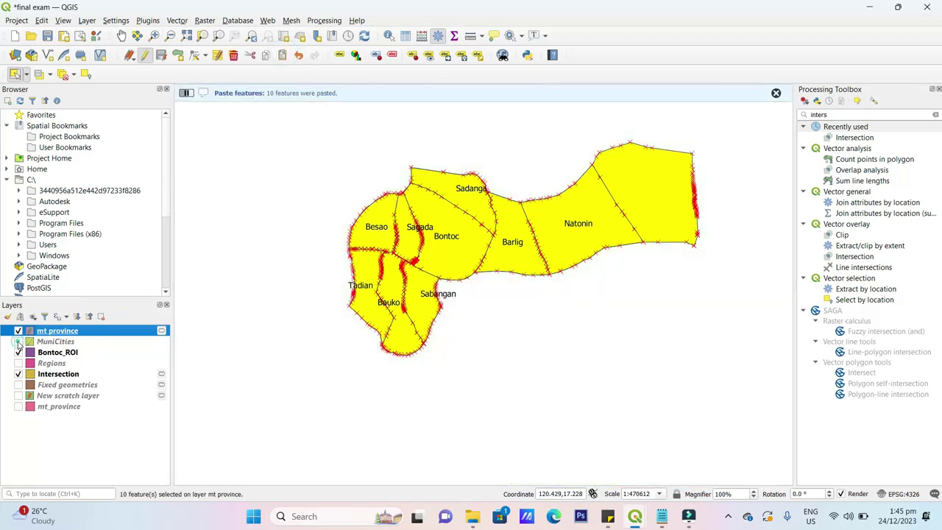
{"action": "left_click", "coordinate": [294, 265]}
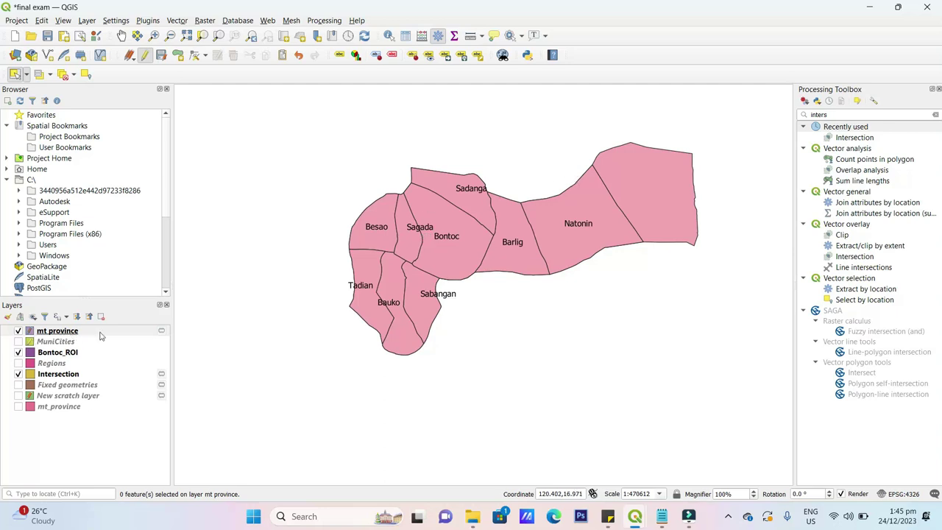
{"action": "left_click", "coordinate": [18, 374]}
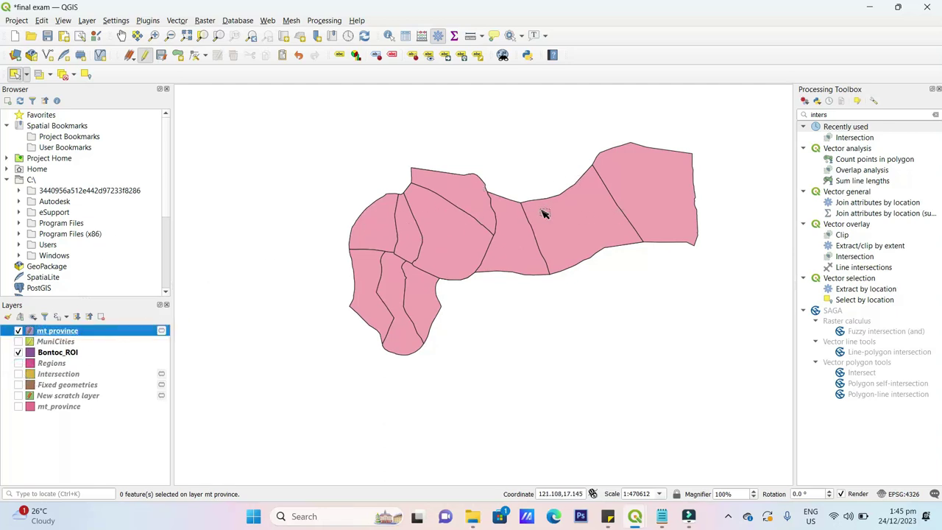
{"action": "right_click", "coordinate": [125, 331]}
{"action": "left_click", "coordinate": [151, 322]}
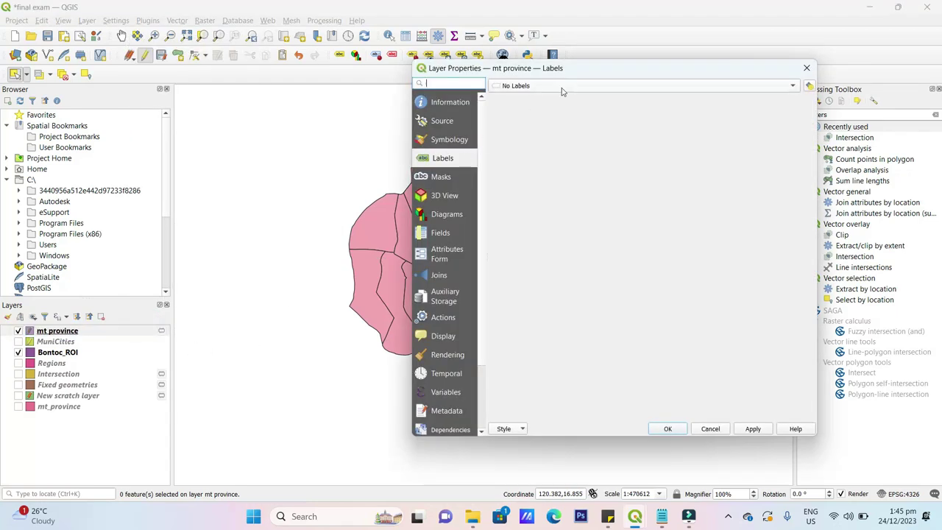
{"action": "left_click", "coordinate": [561, 87]}
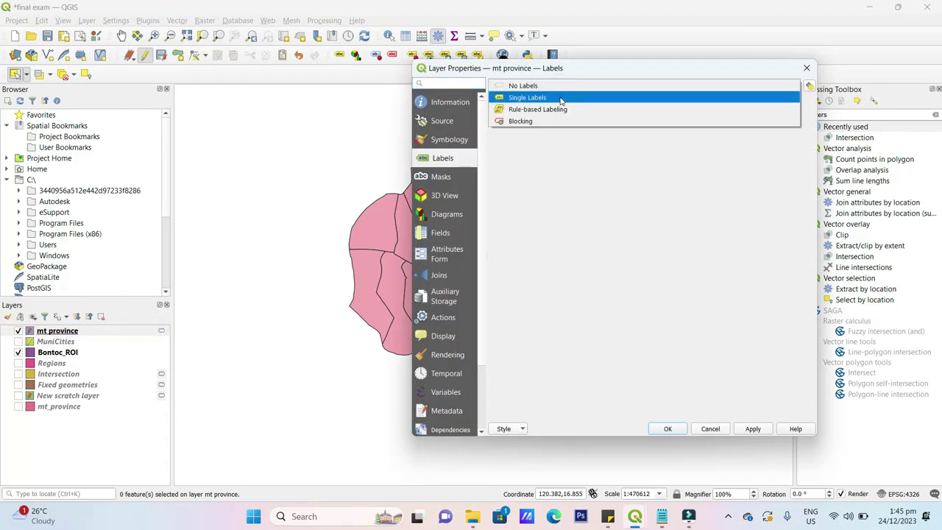
{"action": "left_click", "coordinate": [558, 95]}
{"action": "left_click", "coordinate": [774, 103]}
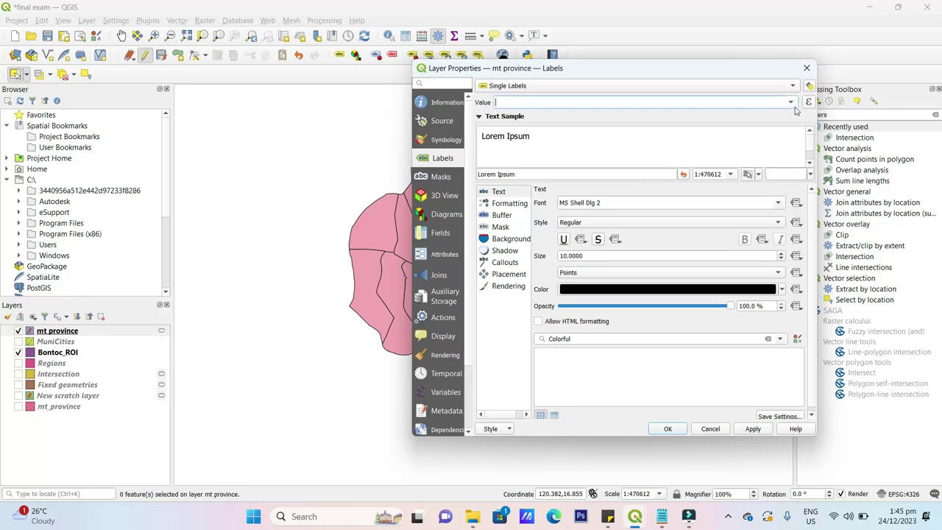
{"action": "left_click", "coordinate": [807, 68]}
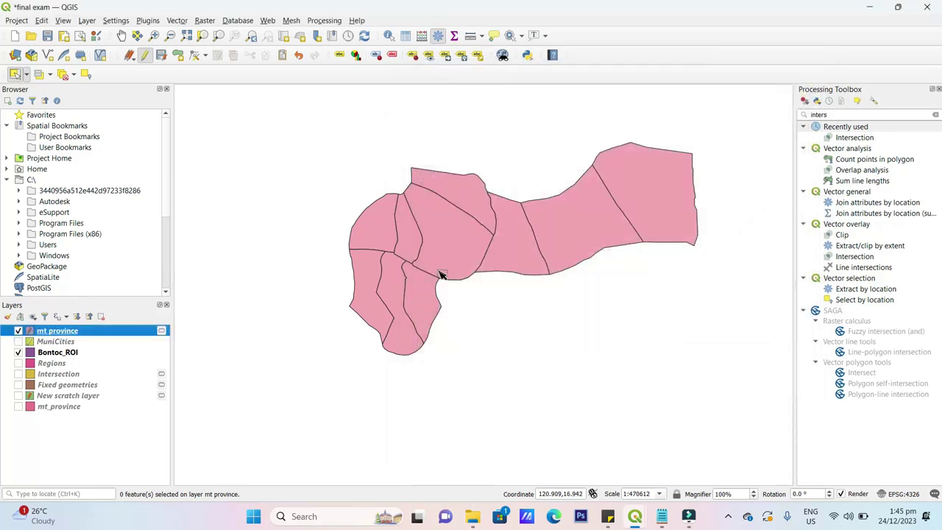
- Make MuniCities the active layer and turn its visibility back on
{"action": "left_click", "coordinate": [99, 354]}
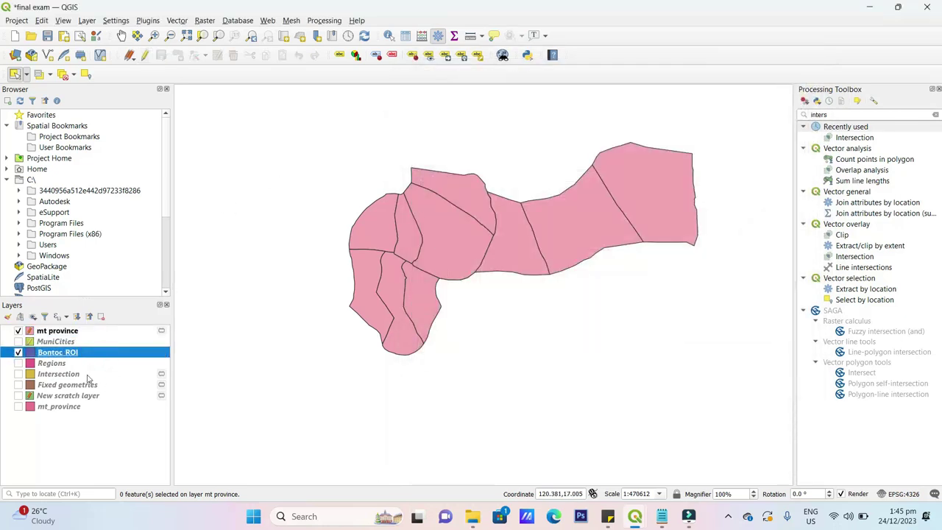
{"action": "left_click", "coordinate": [73, 397]}
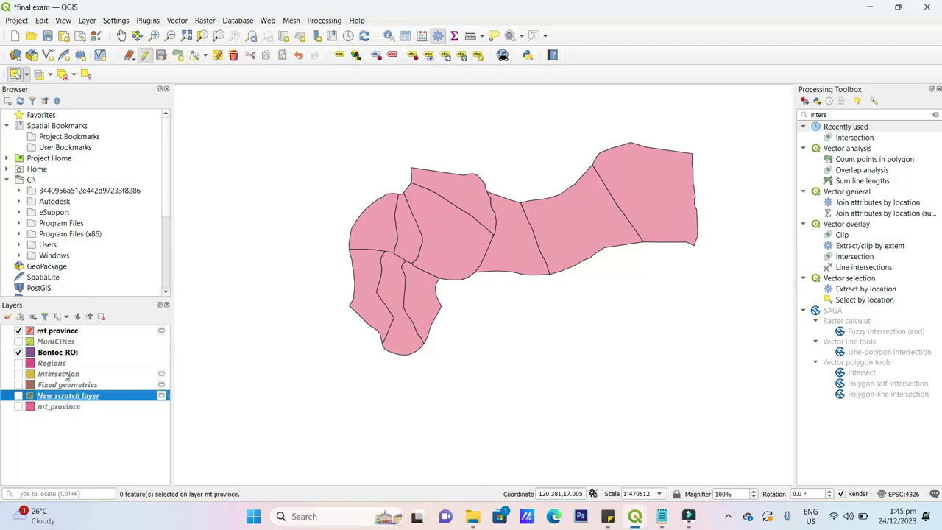
{"action": "left_click", "coordinate": [76, 374]}
{"action": "left_click", "coordinate": [77, 342]}
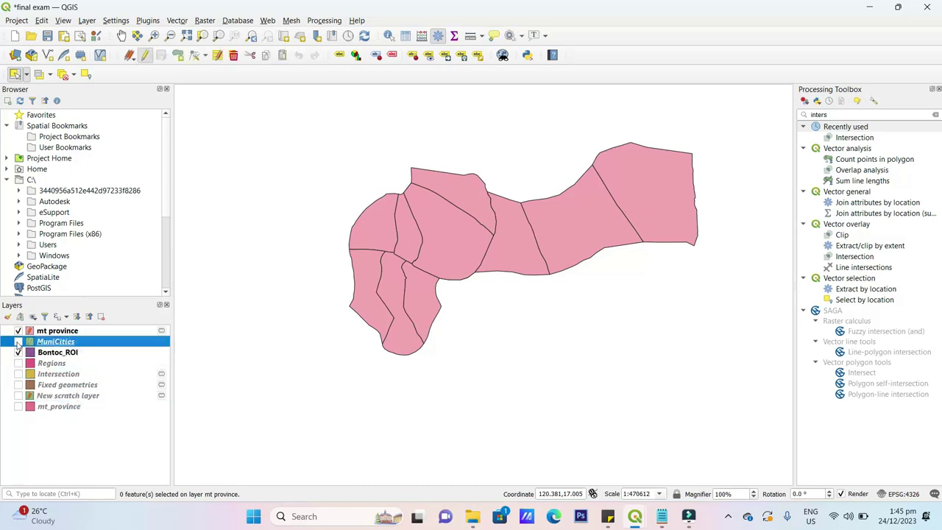
{"action": "left_click", "coordinate": [18, 342]}
- Run Fix geometries on the whole MuniCities layer, writing the output to a temporary layer
{"action": "left_click", "coordinate": [897, 117]}
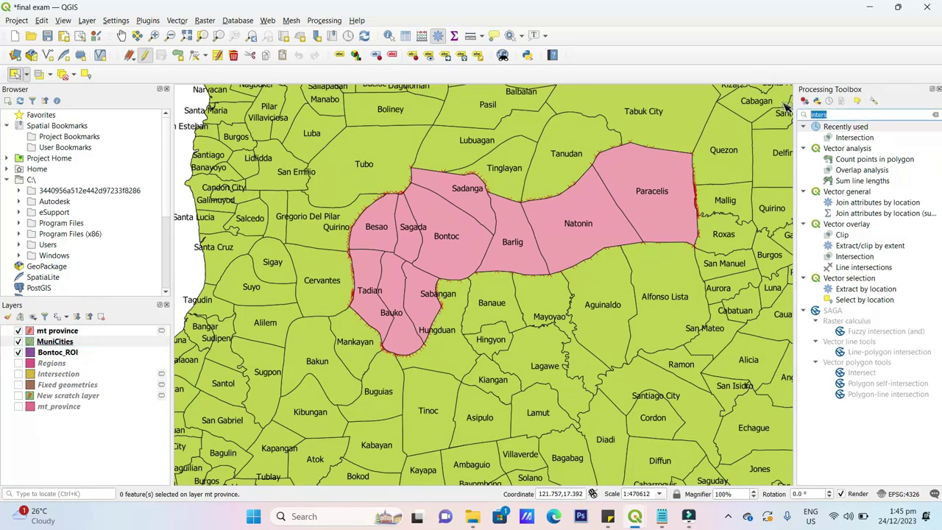
{"action": "type", "text": "fix"}
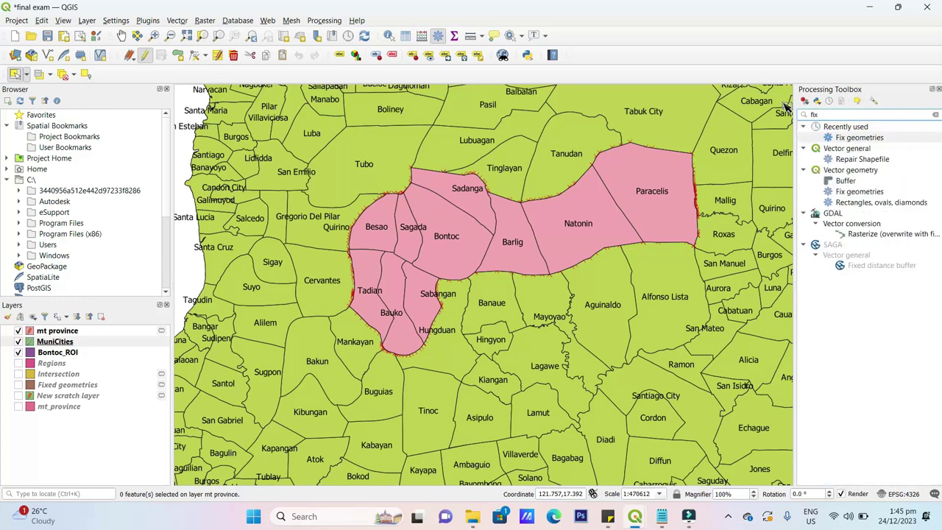
{"action": "double_click", "coordinate": [884, 138]}
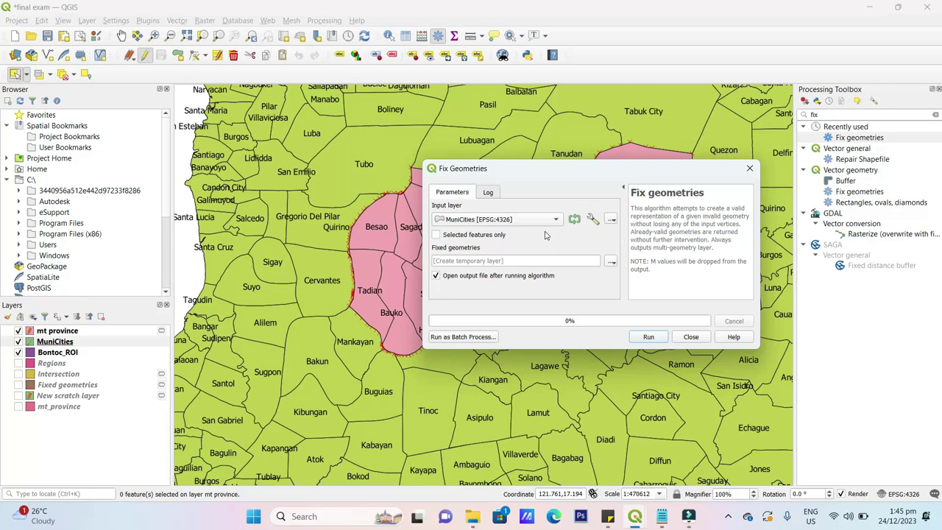
{"action": "left_click", "coordinate": [648, 336]}
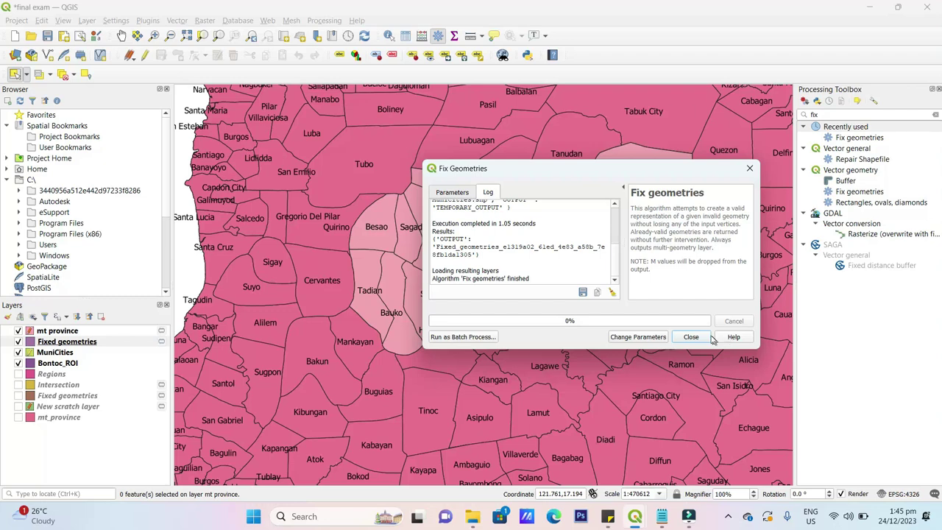
{"action": "left_click", "coordinate": [707, 337]}
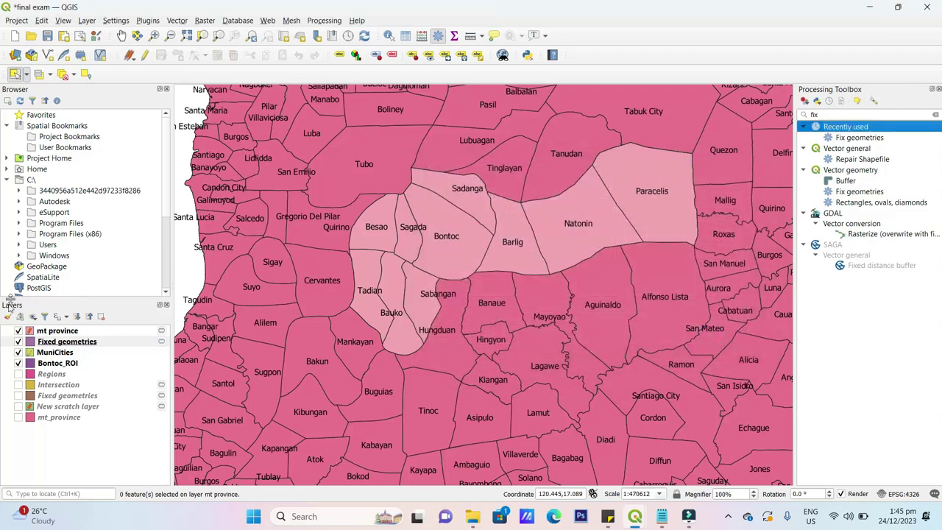
- Run Intersection with Fixed geometries as the input layer and mt province as the overlay layer
{"action": "left_click", "coordinate": [99, 343]}
{"action": "left_click", "coordinate": [839, 114]}
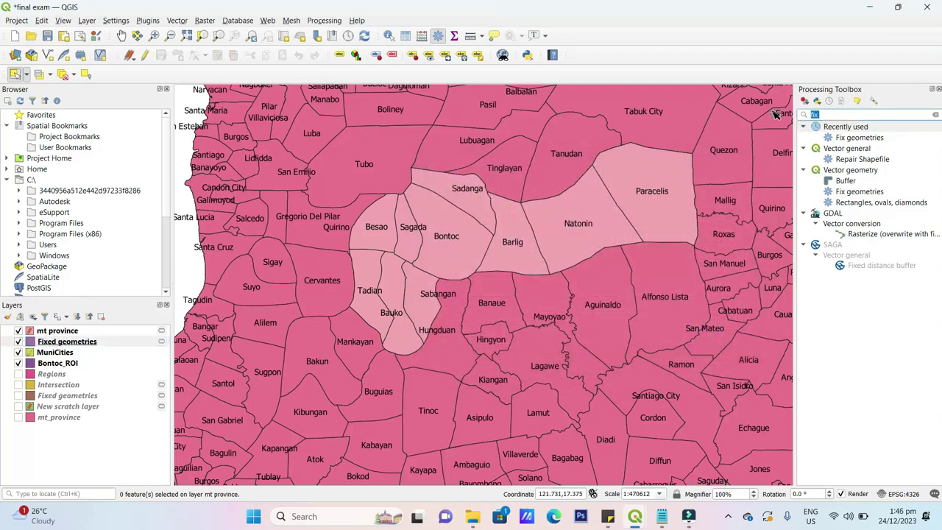
{"action": "type", "text": "interse"}
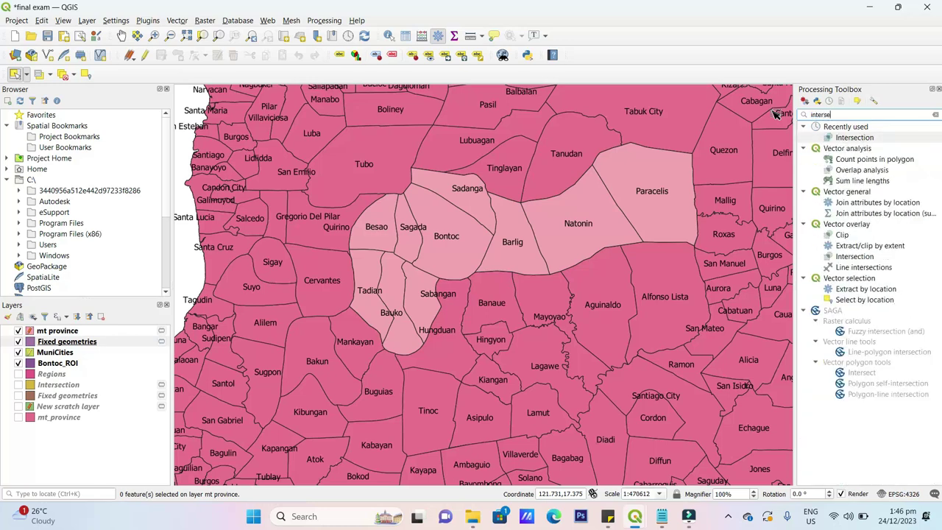
{"action": "left_click", "coordinate": [870, 139]}
{"action": "double_click", "coordinate": [882, 140]}
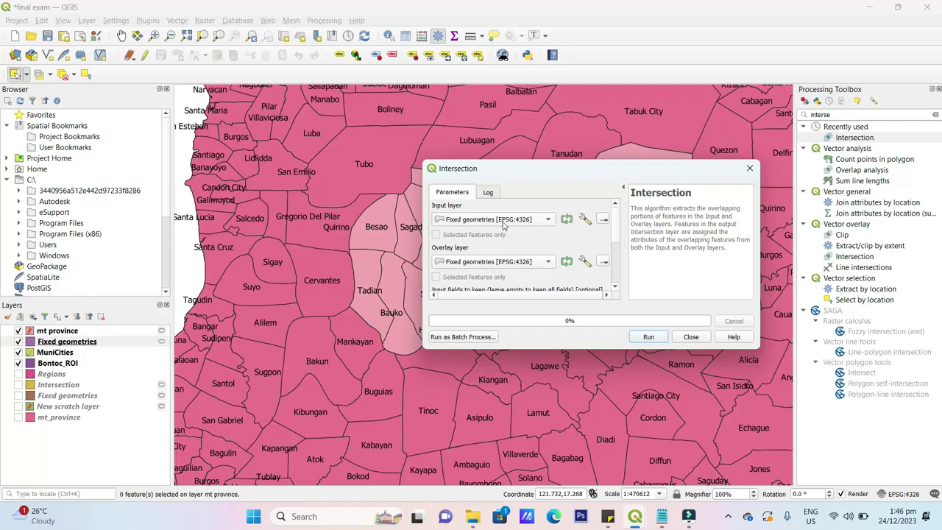
{"action": "left_click", "coordinate": [518, 263]}
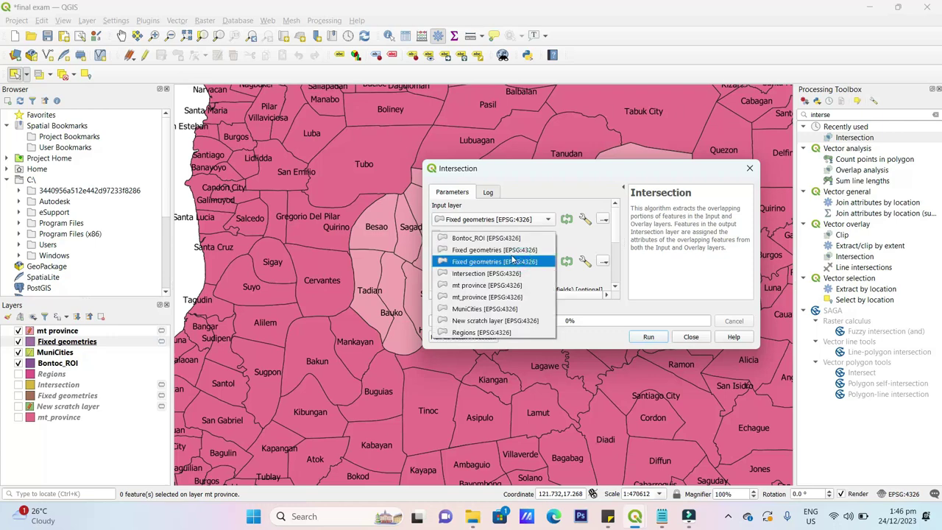
{"action": "left_click", "coordinate": [490, 292]}
{"action": "left_click", "coordinate": [648, 336]}
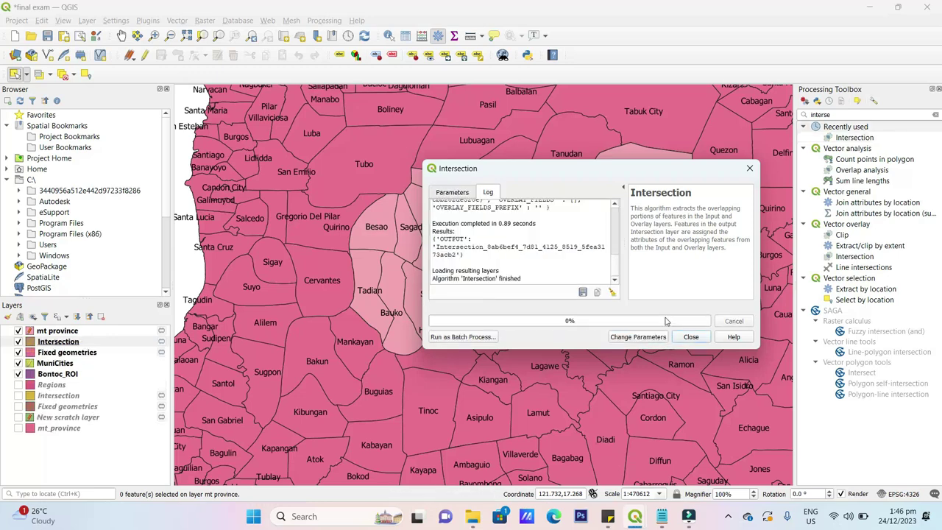
{"action": "left_click", "coordinate": [691, 337]}
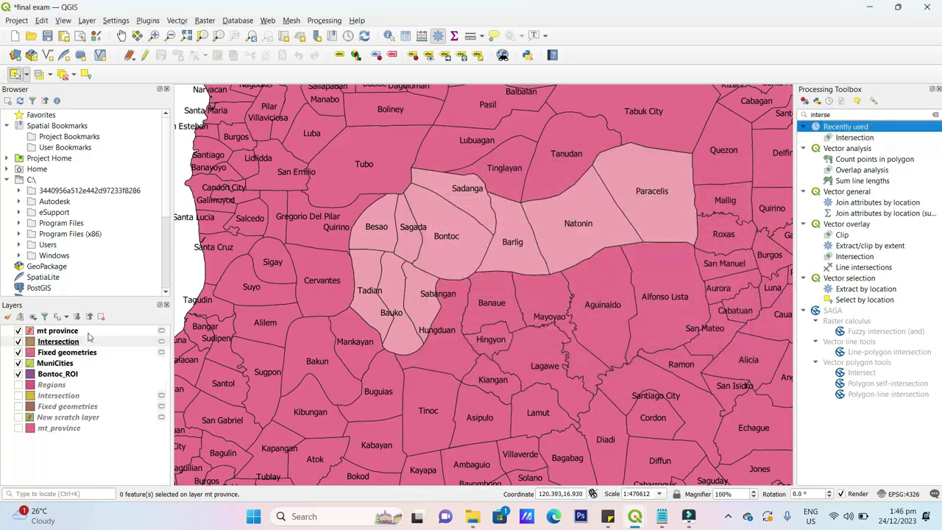
- Hide the Intersection, Fixed geometries, MuniCities and Bontoc_ROI layers, leaving mt province as the active, displayed layer
{"action": "left_click", "coordinate": [89, 331]}
{"action": "left_click", "coordinate": [18, 342]}
{"action": "left_click", "coordinate": [19, 352]}
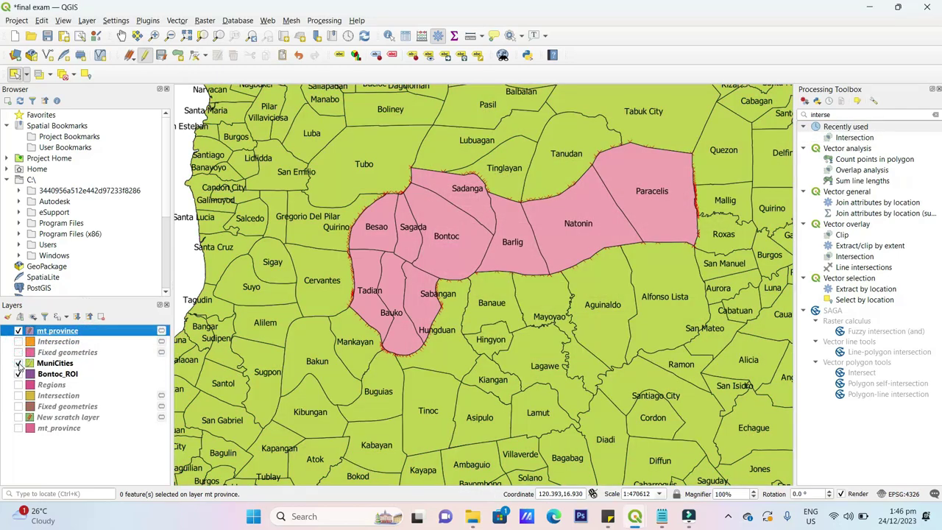
{"action": "left_click", "coordinate": [19, 363]}
{"action": "left_click", "coordinate": [18, 374]}
{"action": "right_click", "coordinate": [87, 335]}
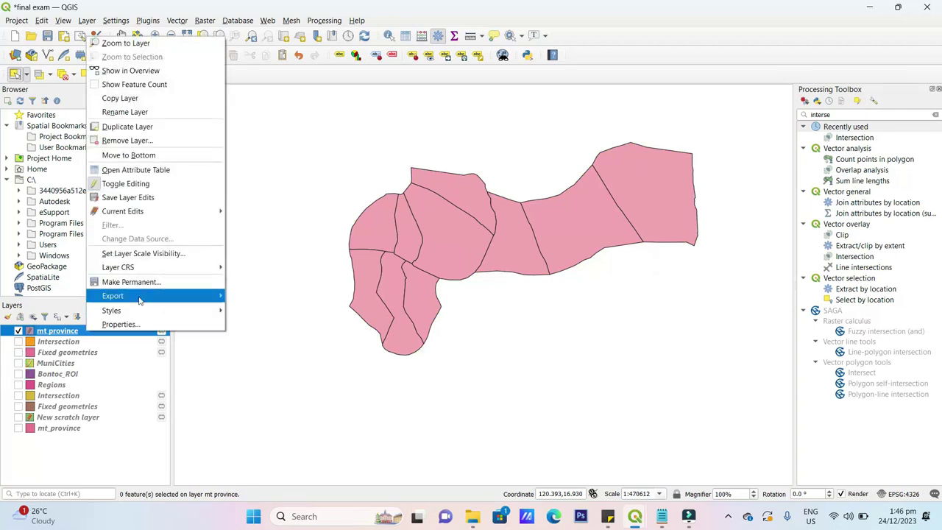
{"action": "left_click", "coordinate": [150, 324]}
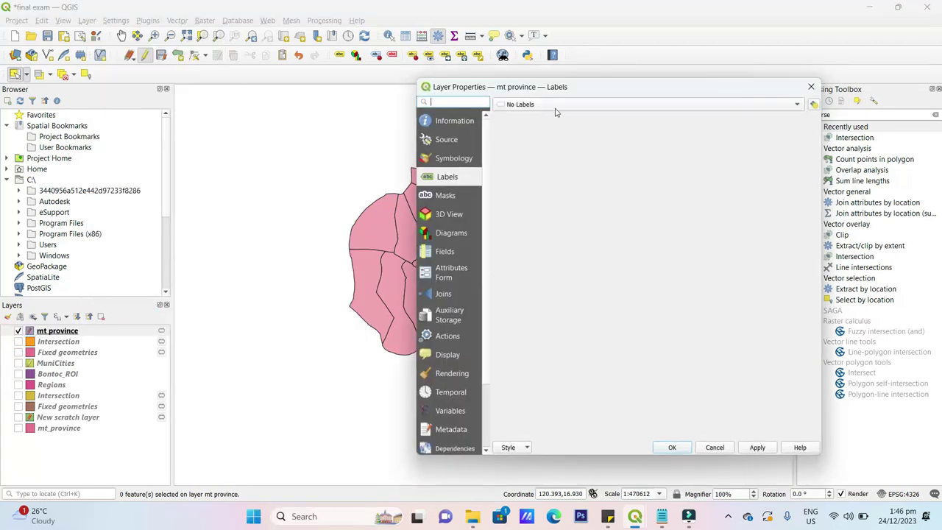
{"action": "left_click", "coordinate": [557, 109]}
{"action": "left_click", "coordinate": [549, 116]}
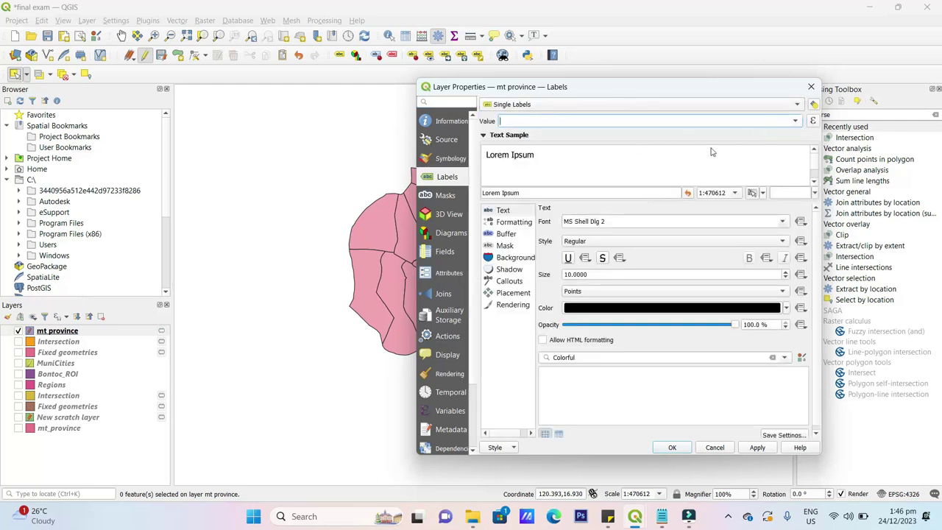
{"action": "left_click", "coordinate": [808, 124]}
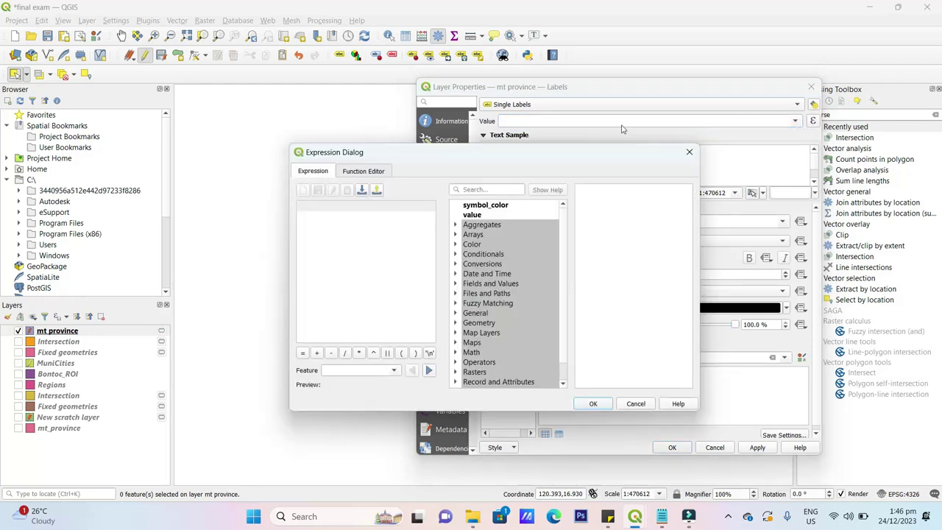
{"action": "left_click", "coordinate": [688, 152]}
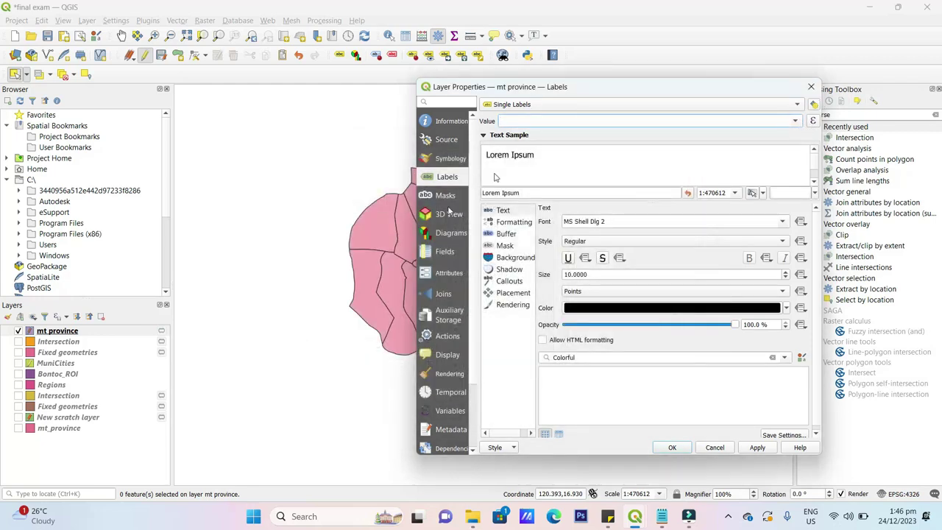
{"action": "left_click", "coordinate": [811, 86]}
- Inspect the attribute table of the mt province layer for available fields
{"action": "right_click", "coordinate": [95, 332]}
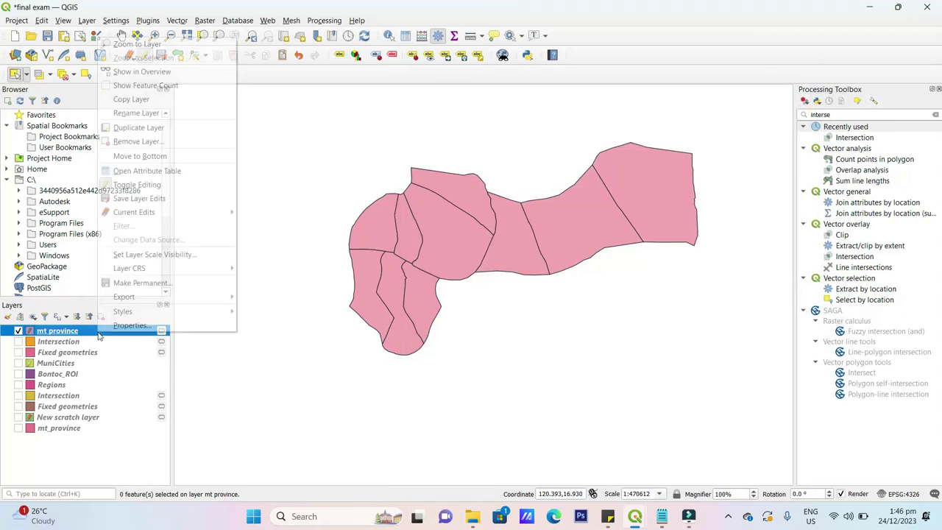
{"action": "left_click", "coordinate": [167, 167]}
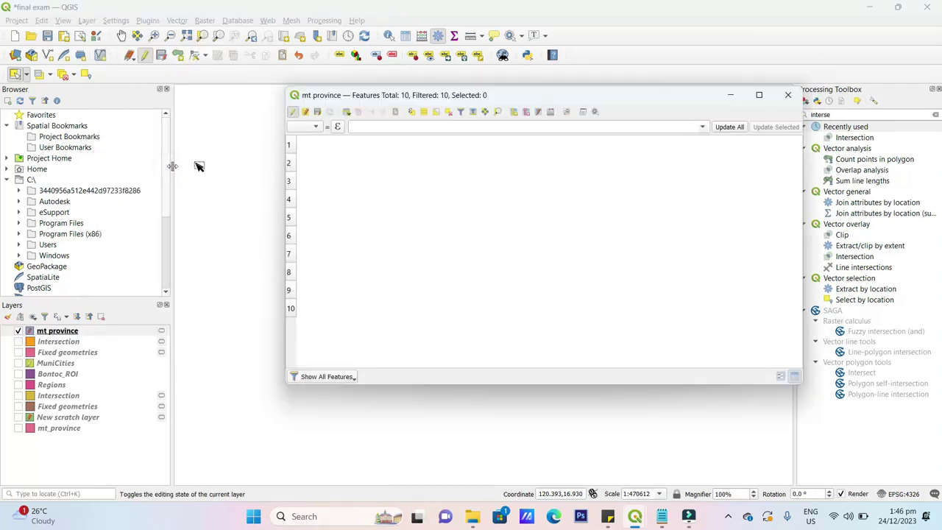
{"action": "left_click", "coordinate": [785, 94]}
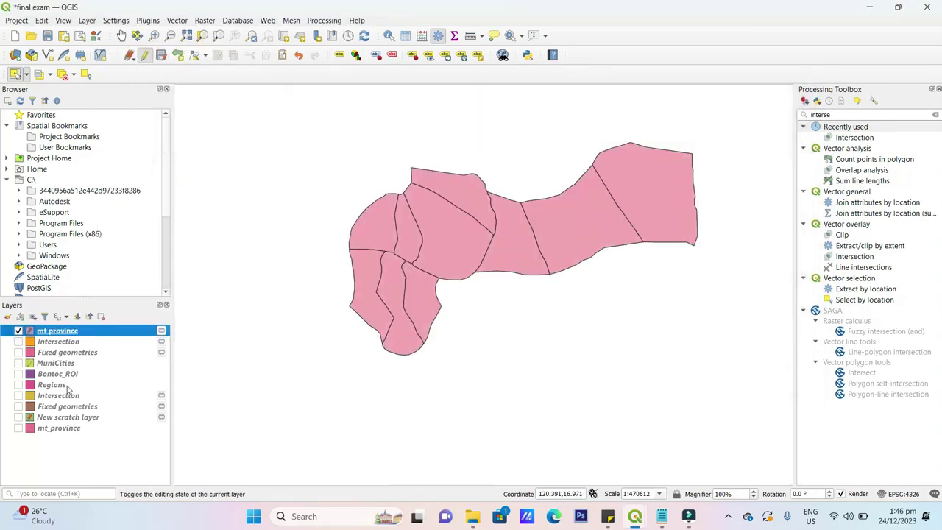
- Hide the mt province layer and display the mt_province layer instead
{"action": "left_click", "coordinate": [96, 429]}
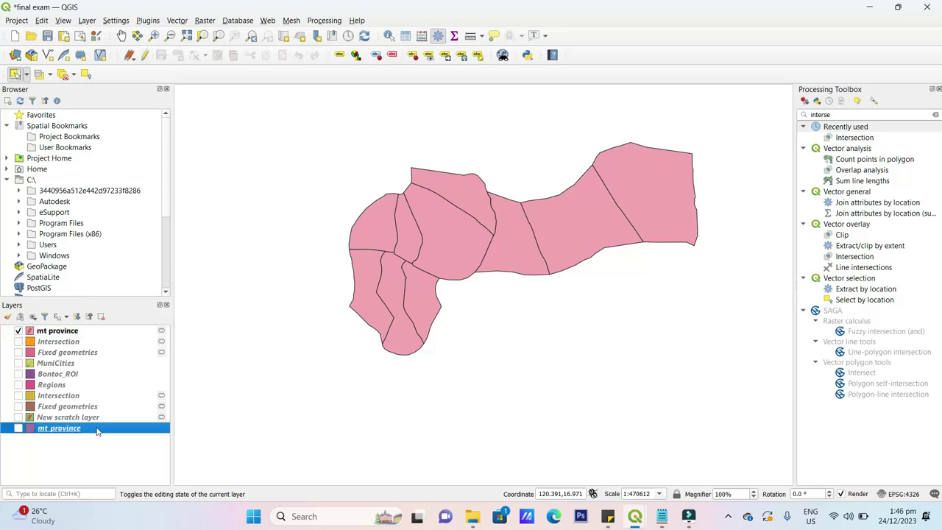
{"action": "left_click", "coordinate": [18, 331]}
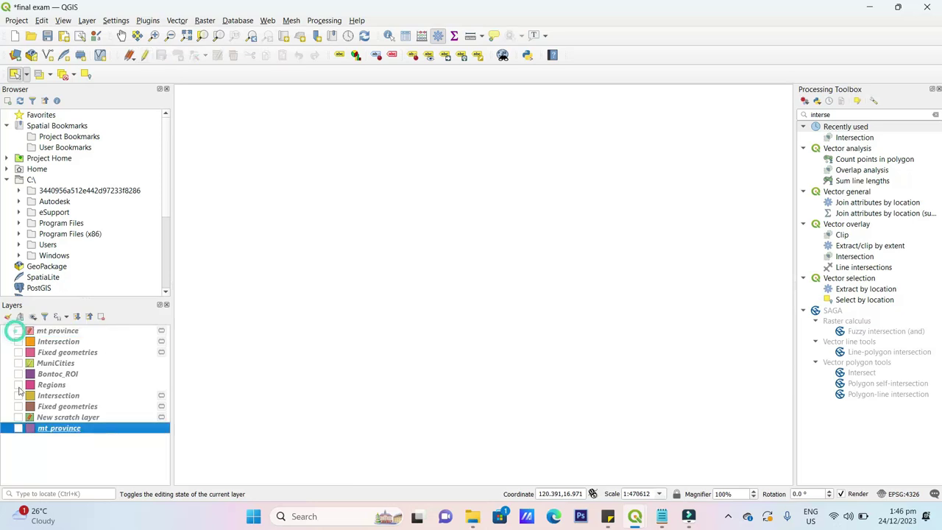
{"action": "left_click", "coordinate": [19, 428]}
- Check the label settings of the mt_province layer and remove that layer from the project
{"action": "right_click", "coordinate": [112, 434]}
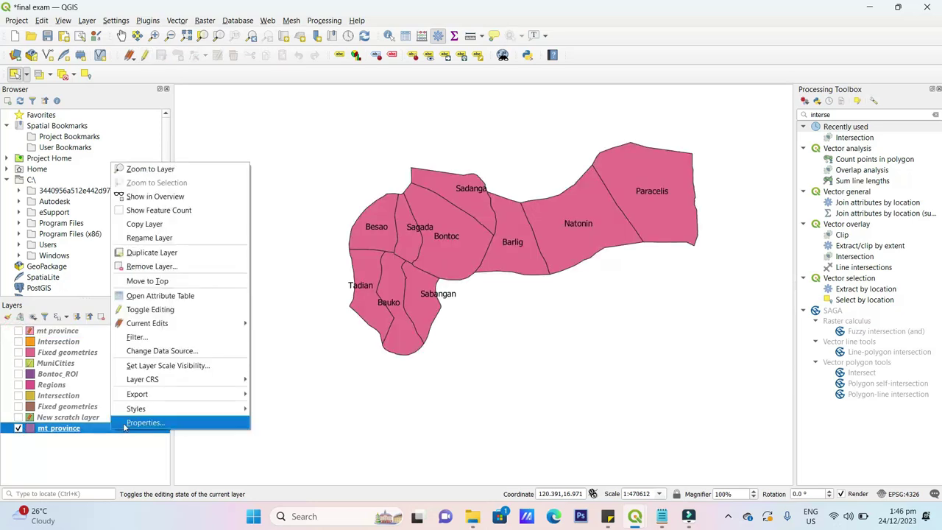
{"action": "left_click", "coordinate": [148, 420]}
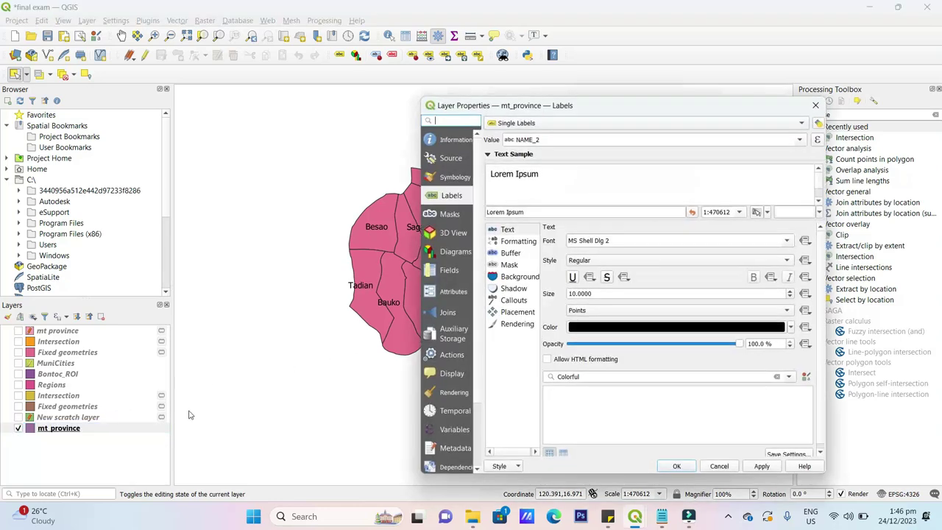
{"action": "left_click", "coordinate": [816, 105]}
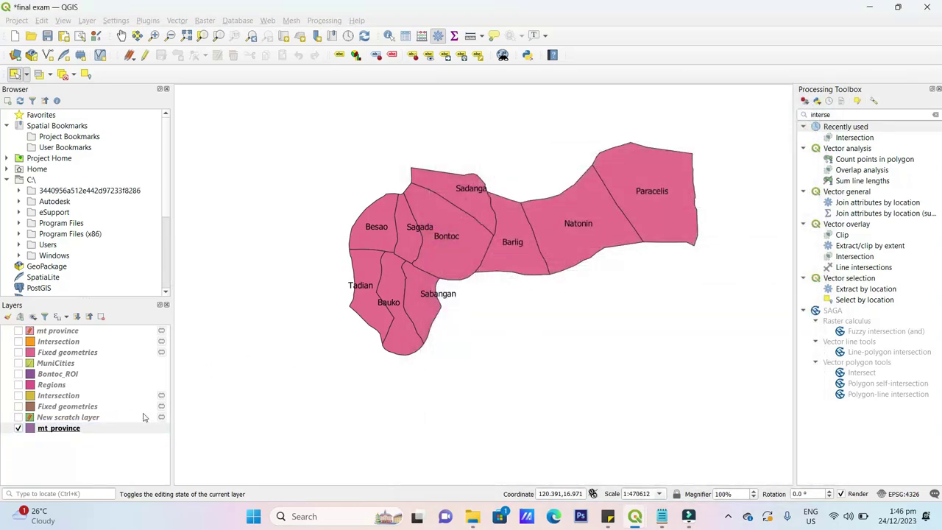
{"action": "left_click", "coordinate": [101, 317]}
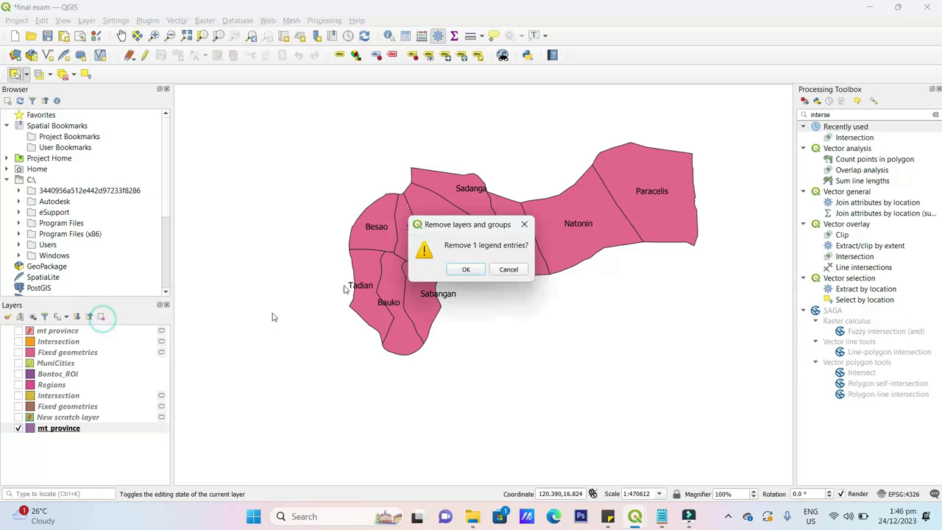
{"action": "left_click", "coordinate": [465, 268]}
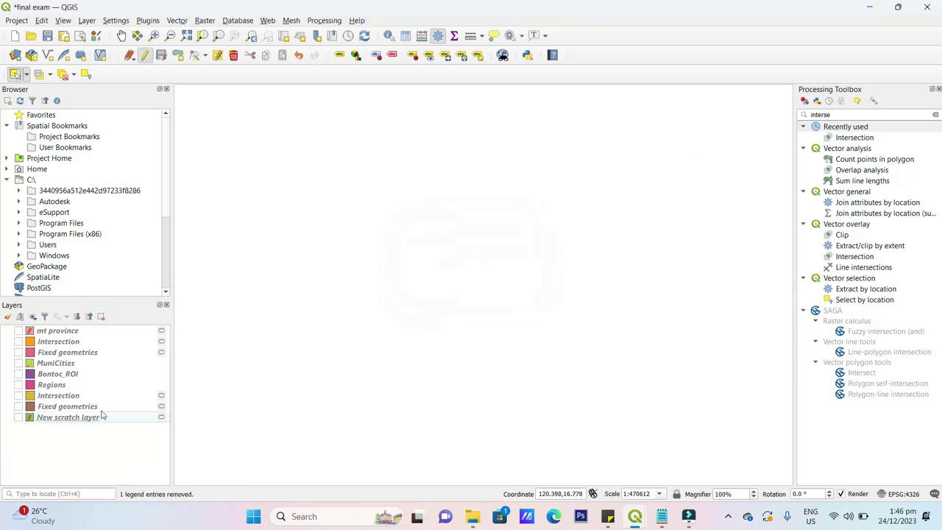
- Run Intersection again on the Fixed geometries layer with mt province as the overlay
{"action": "left_click", "coordinate": [107, 343]}
{"action": "left_click", "coordinate": [876, 115]}
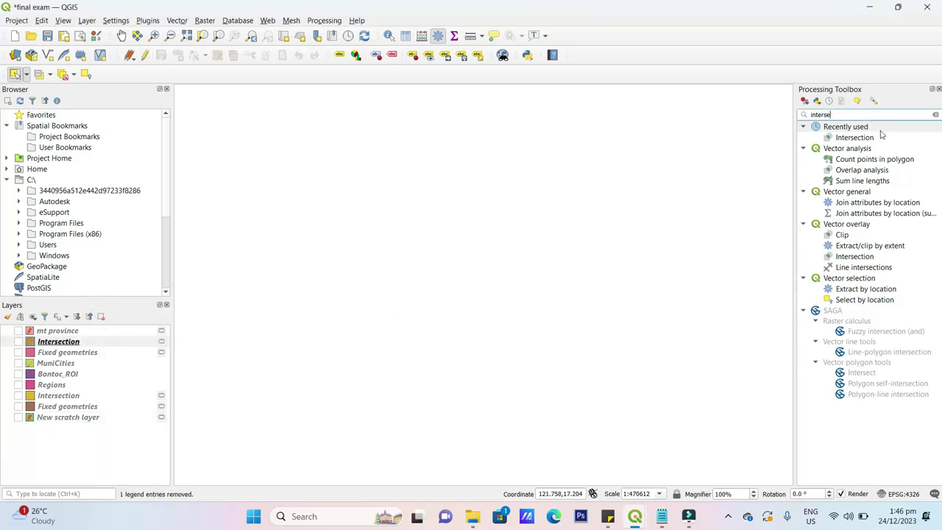
{"action": "left_click", "coordinate": [883, 140]}
{"action": "double_click", "coordinate": [883, 140]}
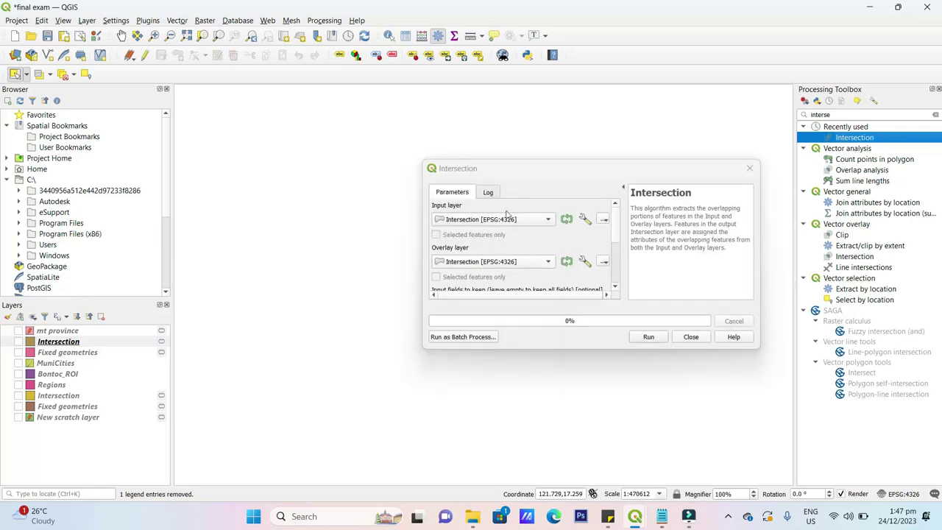
{"action": "left_click", "coordinate": [525, 220]}
{"action": "left_click", "coordinate": [513, 183]}
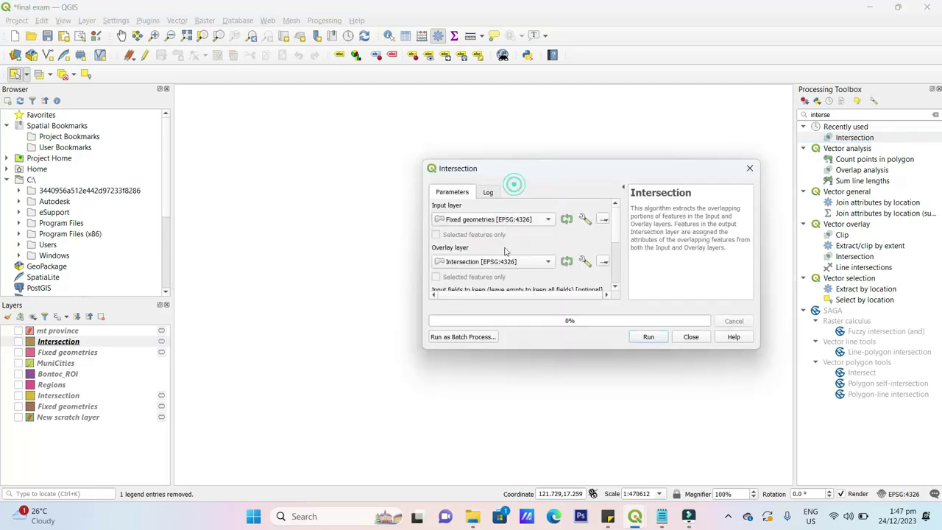
{"action": "left_click", "coordinate": [535, 266]}
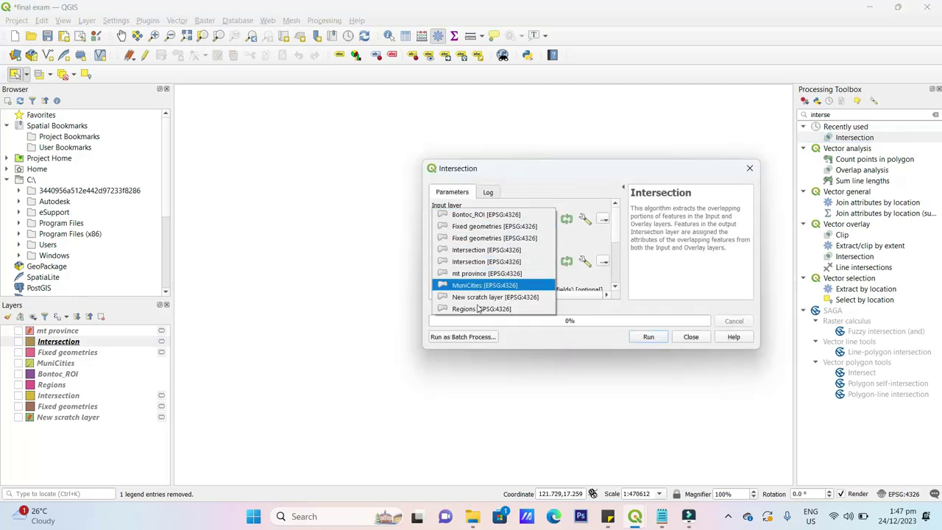
{"action": "left_click", "coordinate": [493, 270]}
{"action": "left_click", "coordinate": [642, 337]}
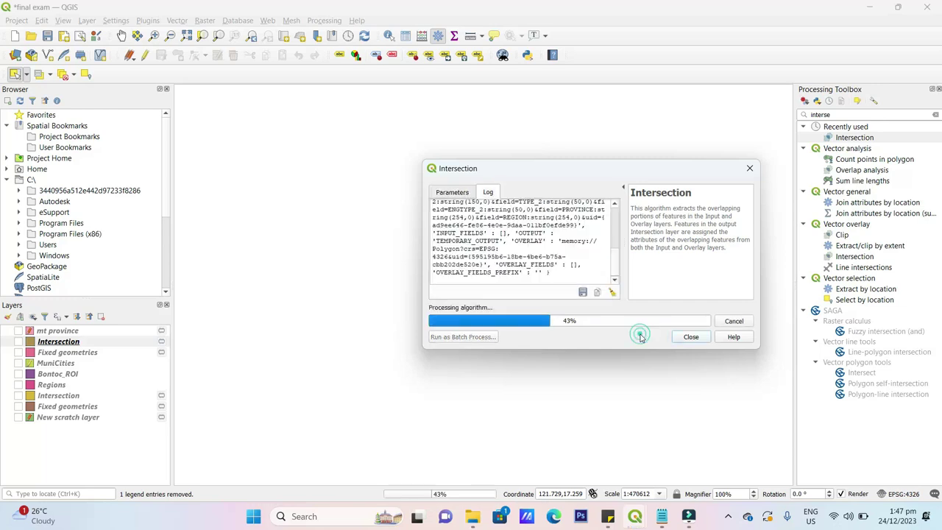
{"action": "left_click", "coordinate": [691, 337]}
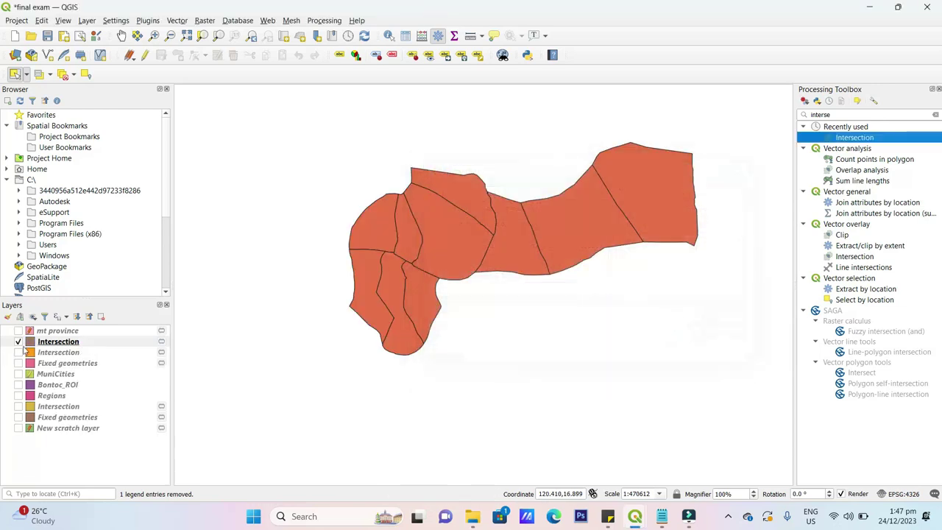
- Label the new top Intersection layer with single labels based on the NAME_2 field
{"action": "left_click", "coordinate": [108, 343]}
{"action": "right_click", "coordinate": [122, 345]}
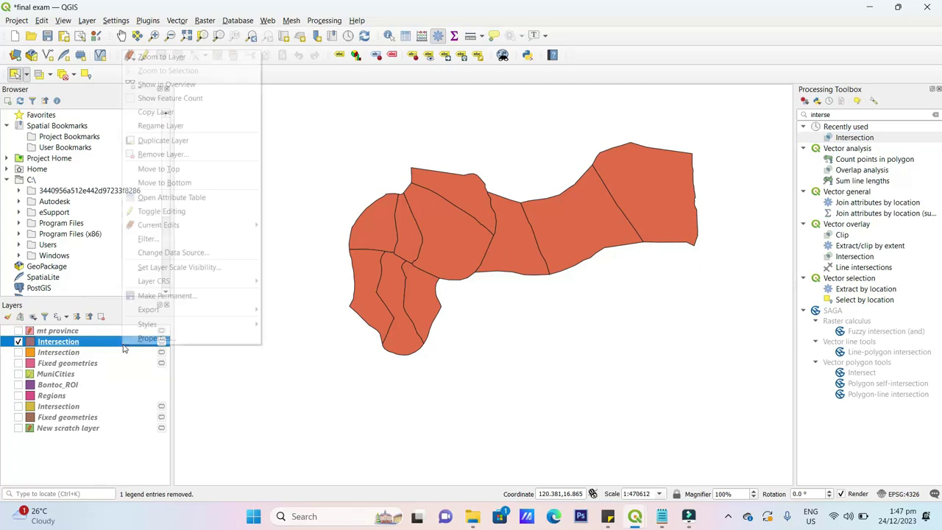
{"action": "left_click", "coordinate": [189, 336]}
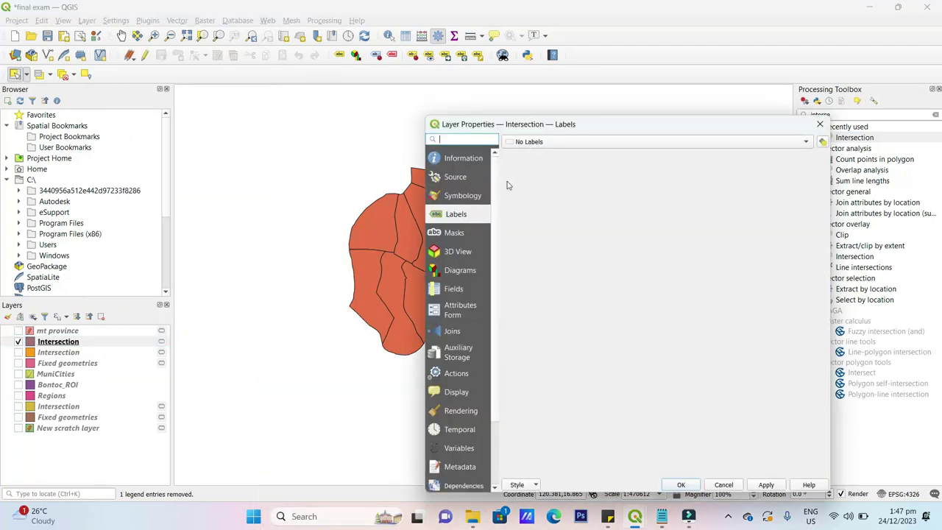
{"action": "left_click", "coordinate": [571, 144]}
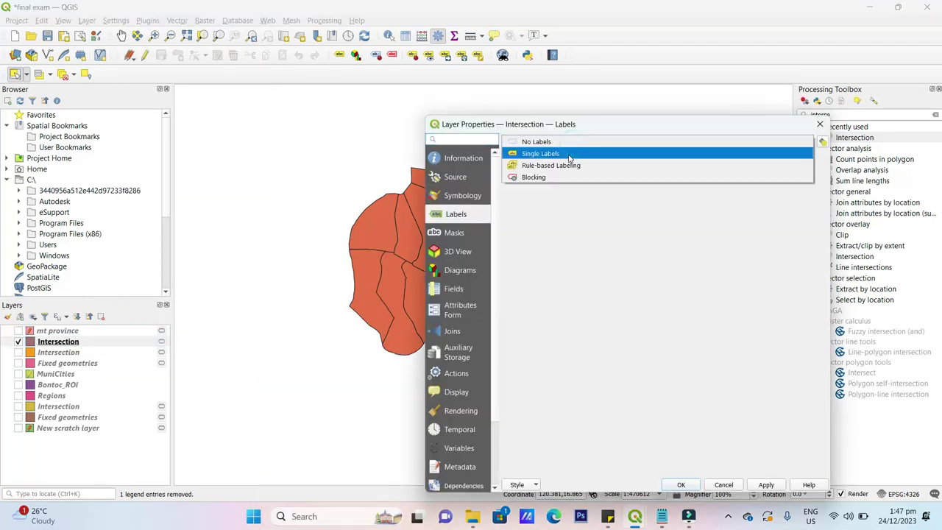
{"action": "left_click", "coordinate": [563, 153]}
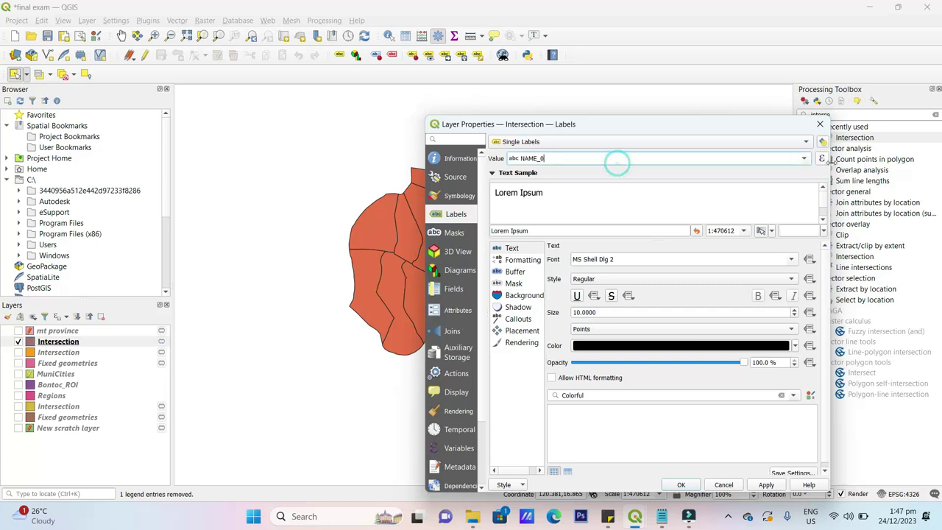
{"action": "left_click", "coordinate": [617, 159]}
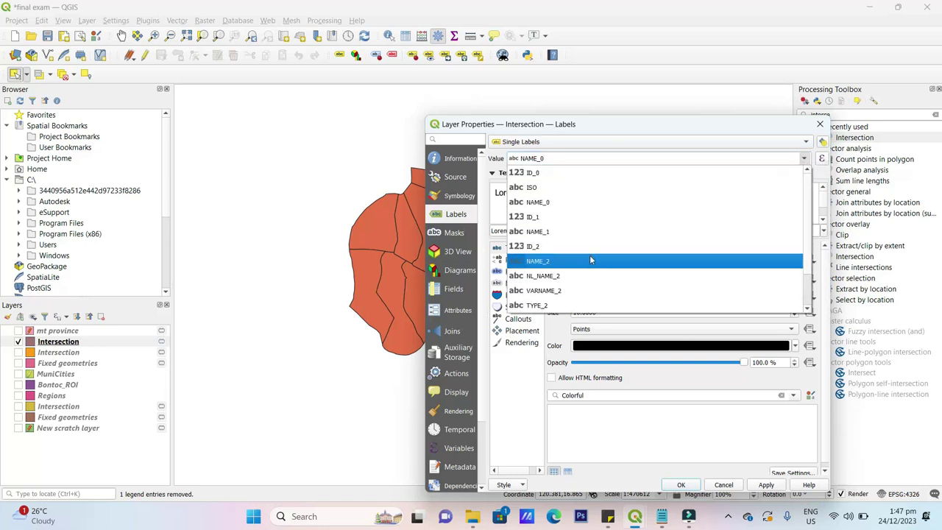
{"action": "left_click", "coordinate": [592, 259]}
{"action": "left_click", "coordinate": [766, 485]}
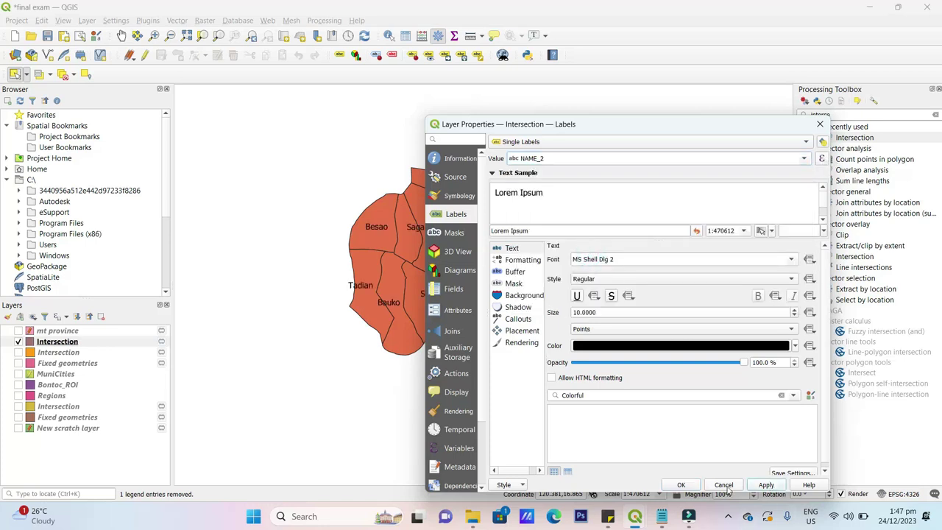
{"action": "left_click", "coordinate": [690, 484]}
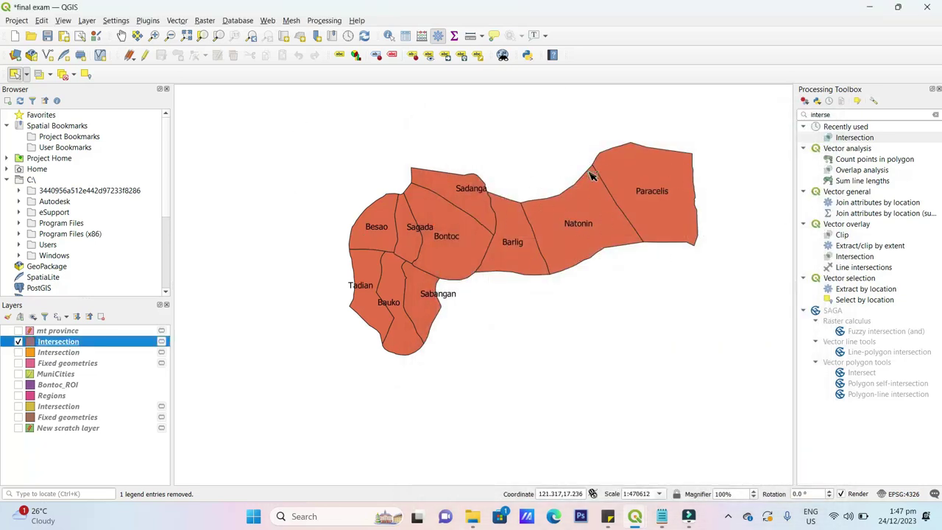
- Zoom the canvas to the full extent of the municipalities and close the open final exam layout window
{"action": "left_click", "coordinate": [63, 21]}
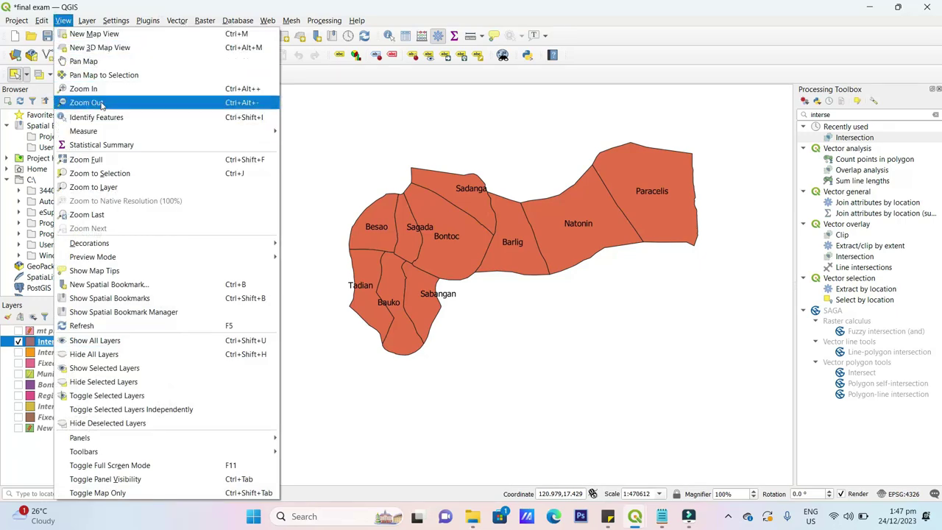
{"action": "left_click", "coordinate": [110, 159]}
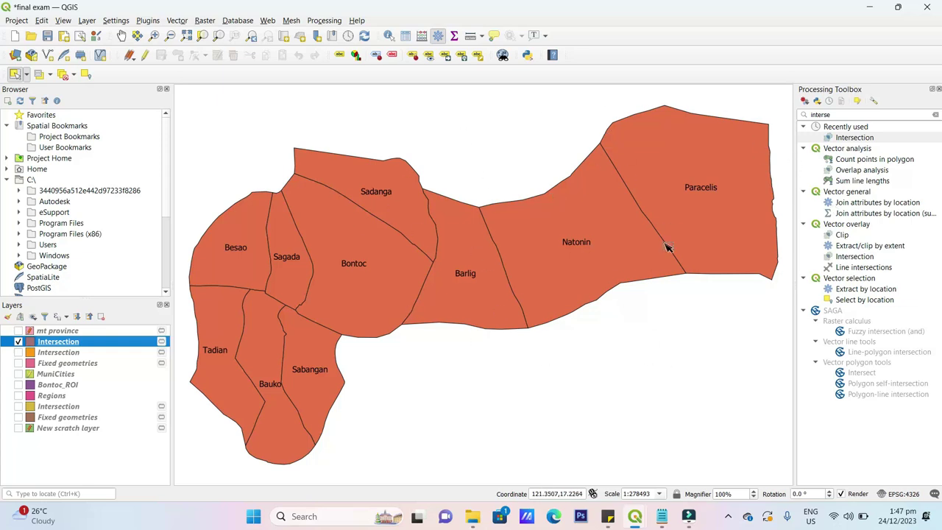
{"action": "mouse_move", "coordinate": [649, 520]}
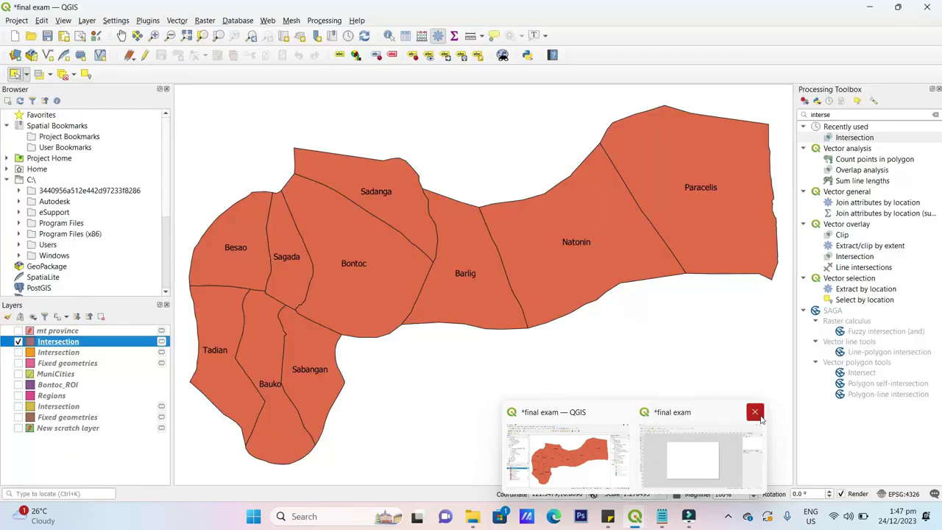
{"action": "left_click", "coordinate": [755, 411]}
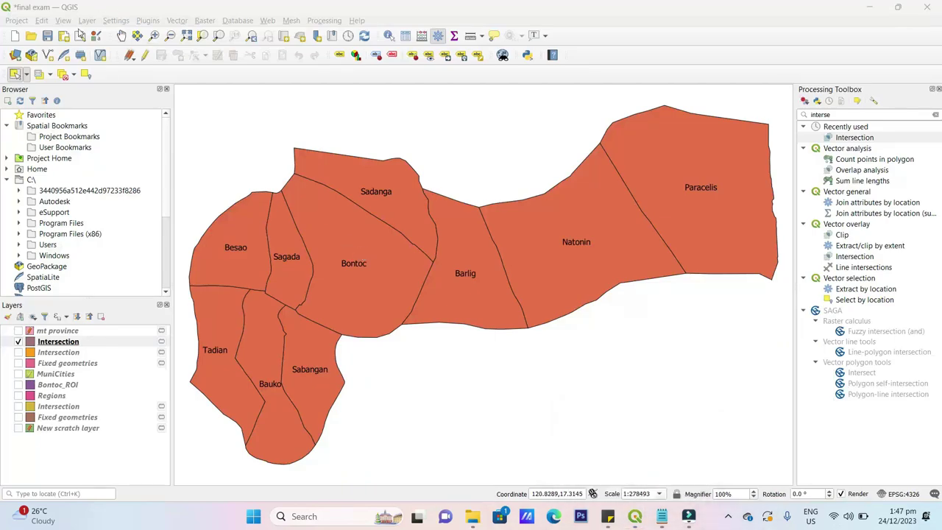
- Create a print layout titled "for screen record" and add a map item covering most of its page
{"action": "left_click", "coordinate": [16, 20]}
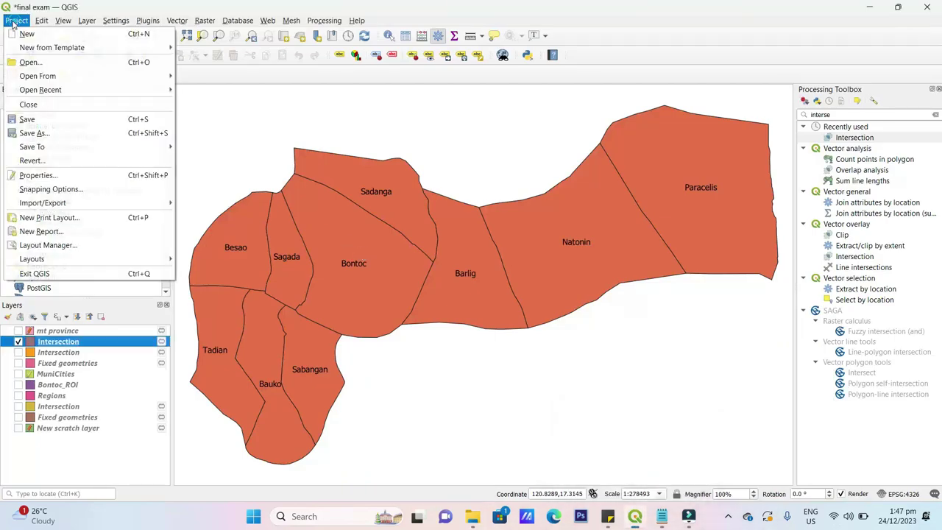
{"action": "left_click", "coordinate": [49, 218]}
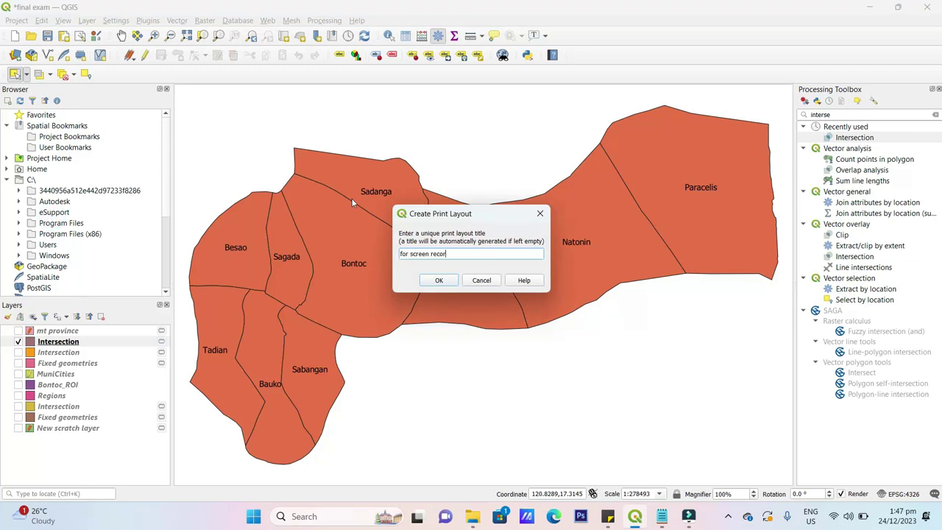
{"action": "left_click", "coordinate": [439, 280]}
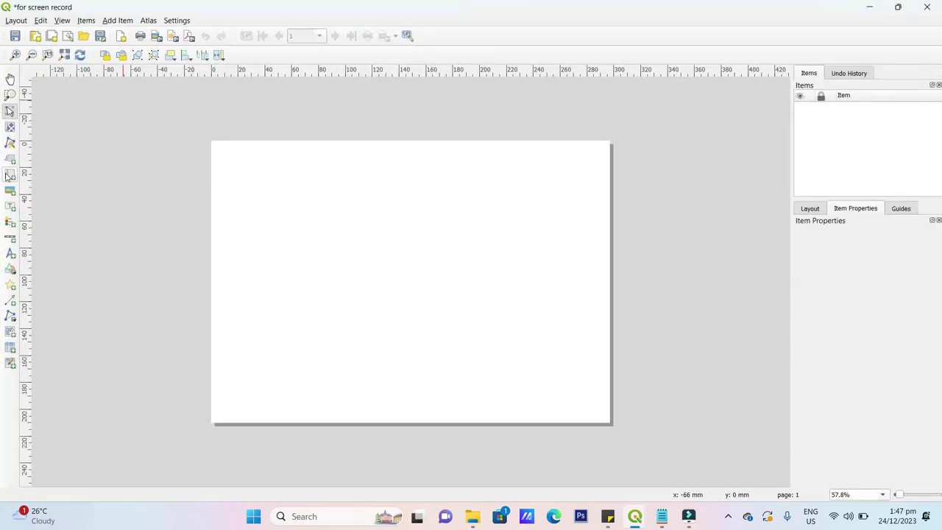
{"action": "left_click", "coordinate": [9, 175]}
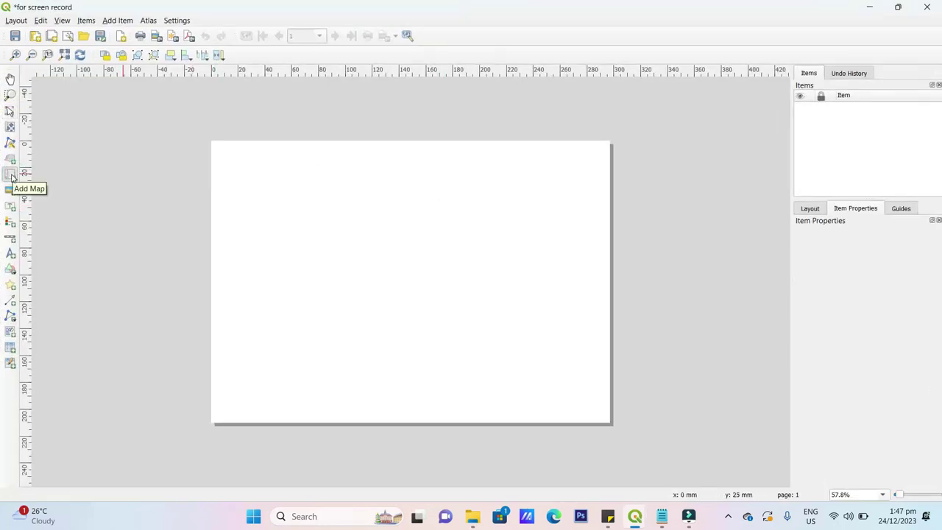
{"action": "left_click_drag", "start_coordinate": [257, 168], "coordinate": [570, 374]}
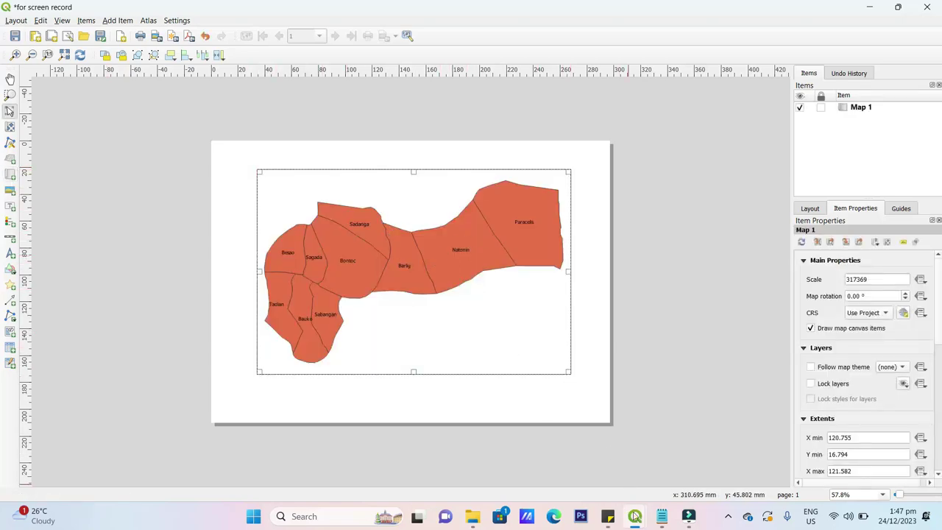
- Zoom out the main project canvas and examine whether the layout's map item follows that view
{"action": "mouse_move", "coordinate": [634, 516]}
{"action": "left_click", "coordinate": [593, 465]}
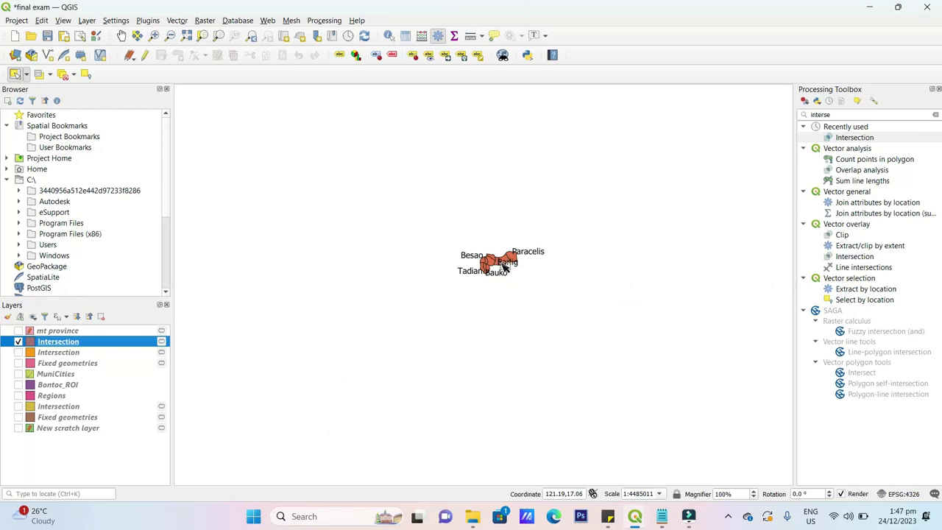
{"action": "mouse_move", "coordinate": [634, 516]}
{"action": "left_click", "coordinate": [677, 463]}
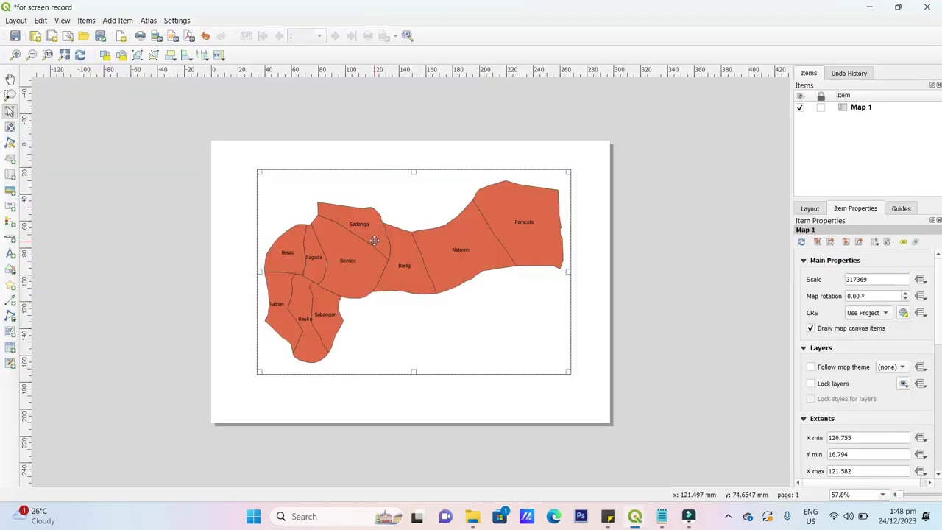
{"action": "left_click", "coordinate": [631, 227]}
{"action": "left_click", "coordinate": [507, 232]}
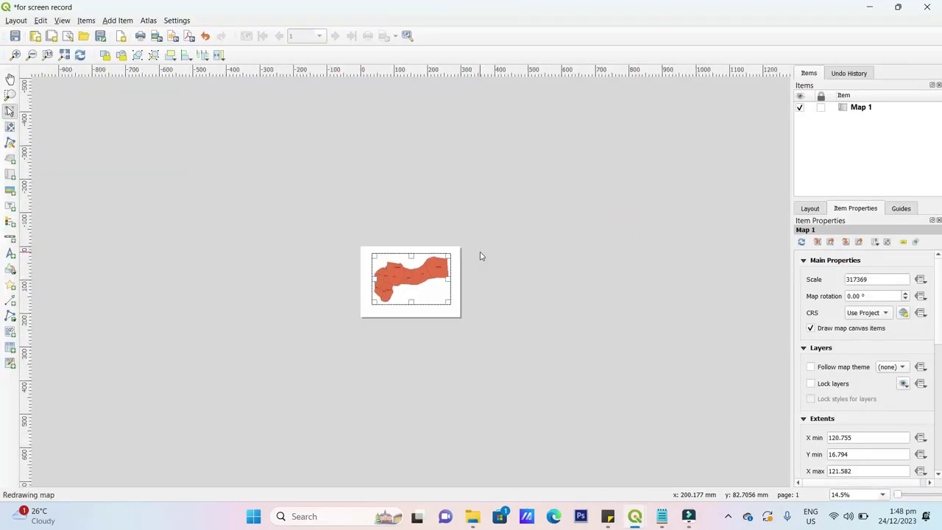
{"action": "left_click", "coordinate": [437, 154]}
{"action": "left_click", "coordinate": [415, 242]}
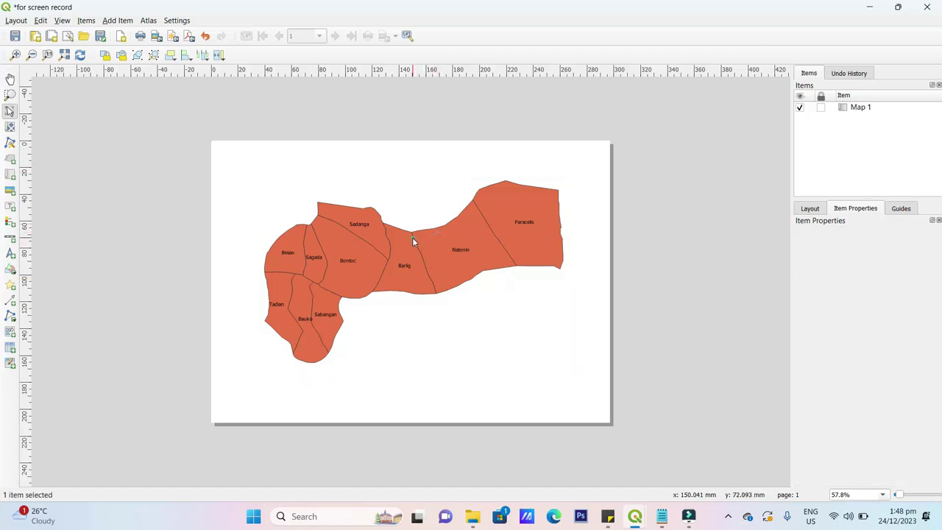
{"action": "left_click", "coordinate": [457, 118]}
{"action": "left_click", "coordinate": [559, 223]}
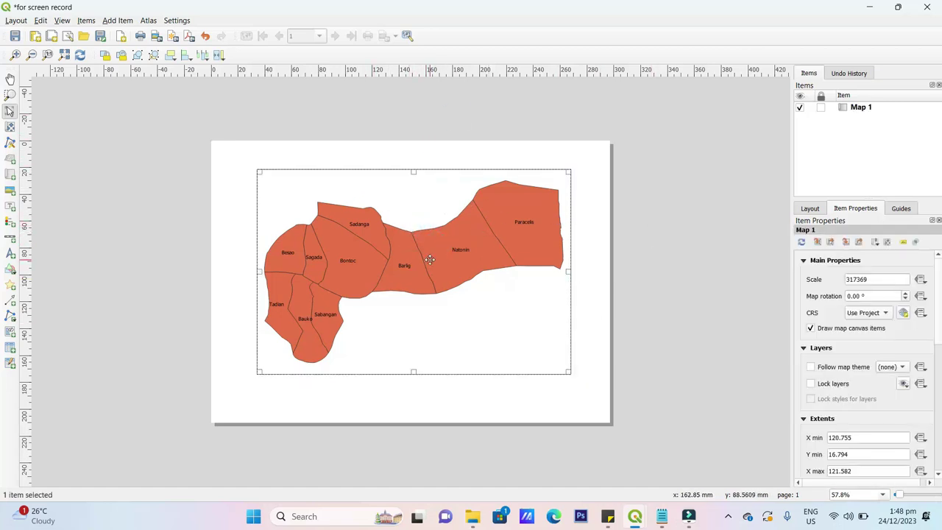
- Display the upper Fixed geometries layer in the main project and return to the layout's map item
{"action": "mouse_move", "coordinate": [634, 516]}
{"action": "left_click", "coordinate": [574, 451]}
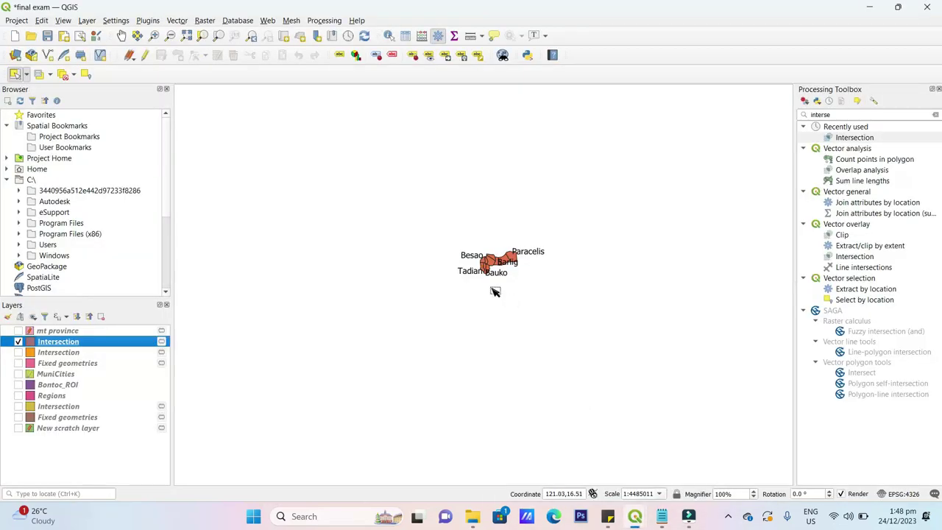
{"action": "scroll", "coordinate": [527, 146], "scroll_direction": "up", "scroll_amount": 1}
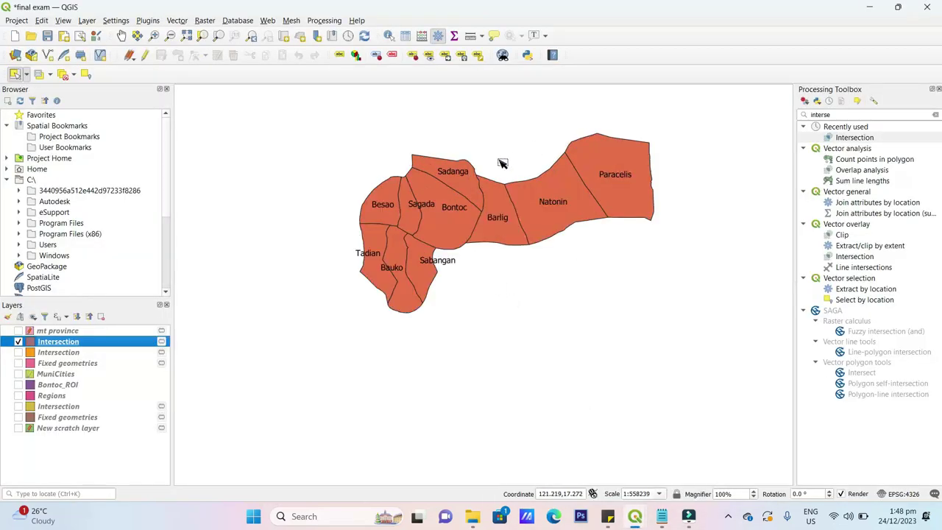
{"action": "left_click", "coordinate": [18, 363]}
{"action": "mouse_move", "coordinate": [636, 511]}
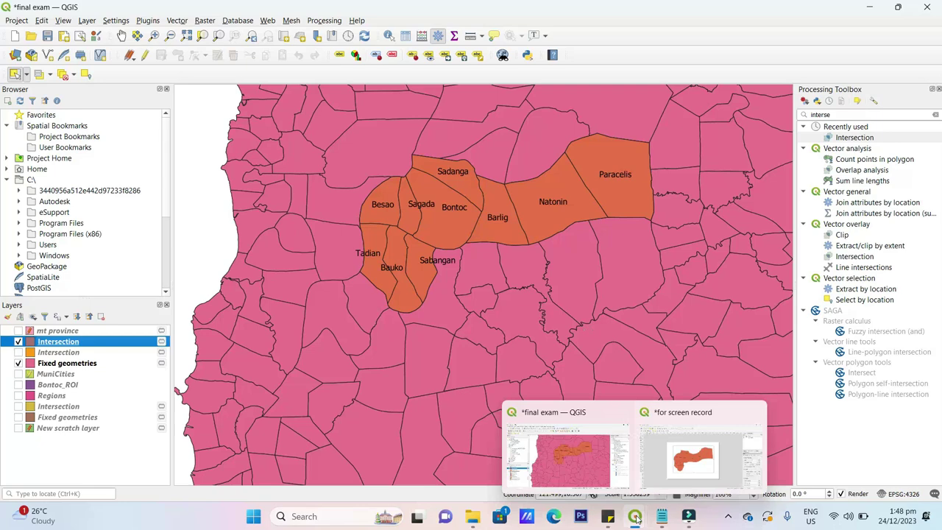
{"action": "left_click", "coordinate": [692, 452]}
{"action": "left_click", "coordinate": [608, 290]}
{"action": "left_click", "coordinate": [492, 292]}
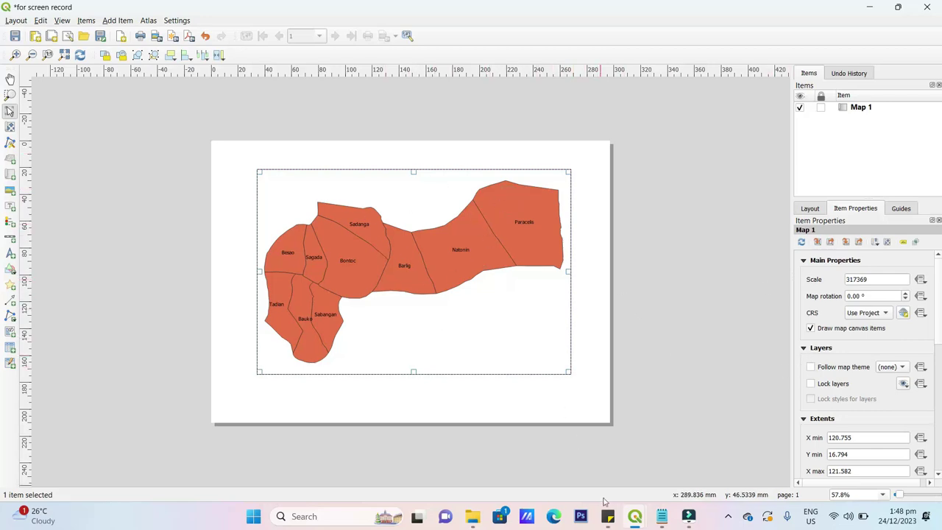
- Recheck the project canvas against the layout, and lock the map item's layers and layer styles
{"action": "mouse_move", "coordinate": [635, 516]}
{"action": "left_click", "coordinate": [559, 439]}
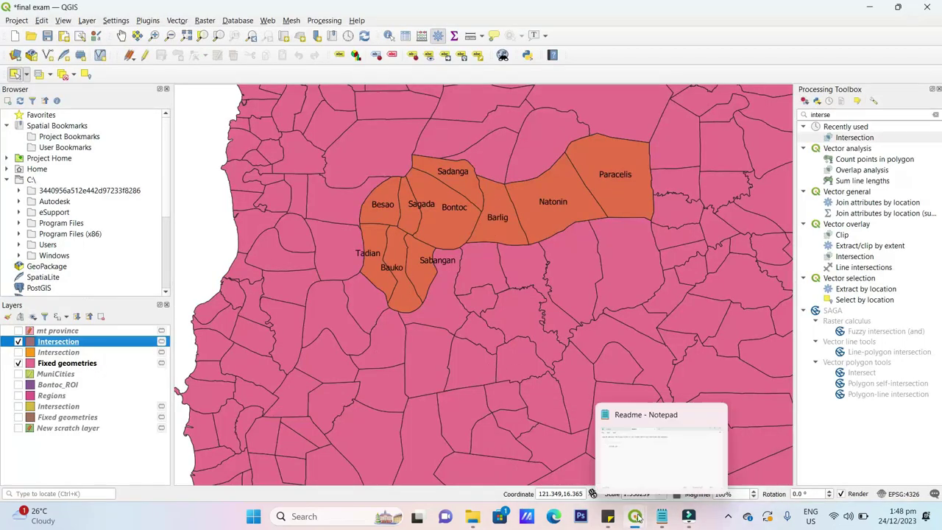
{"action": "left_click", "coordinate": [692, 456]}
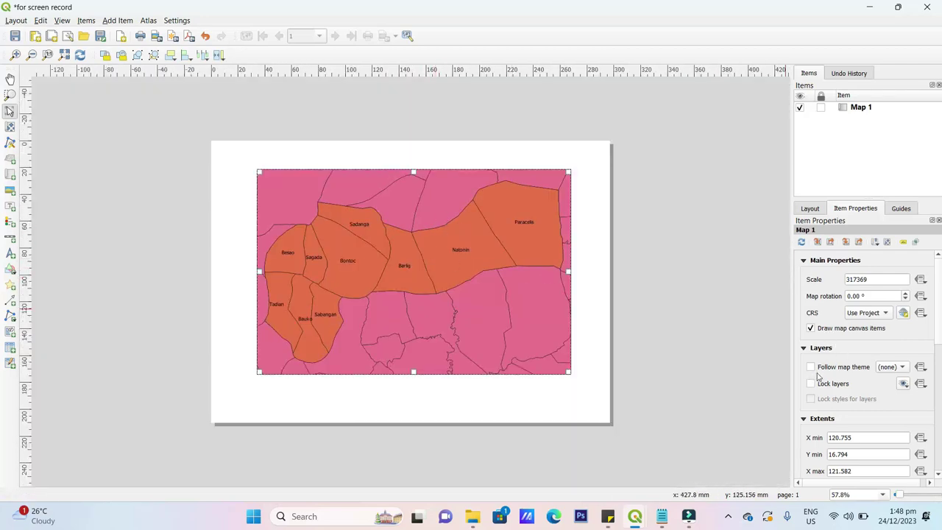
{"action": "left_click", "coordinate": [812, 382]}
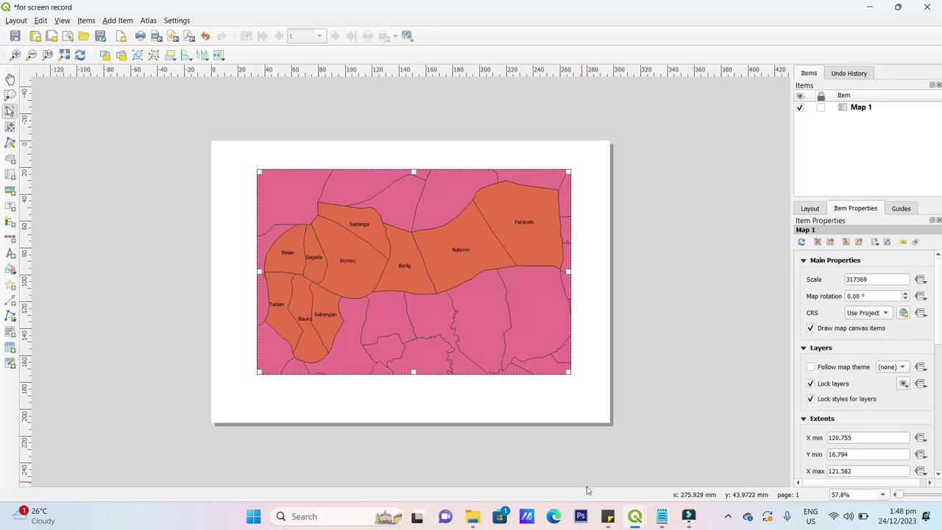
- Hide the Fixed geometries layer in the main project and inspect the locked map in the layout
{"action": "mouse_move", "coordinate": [635, 516]}
{"action": "left_click", "coordinate": [555, 459]}
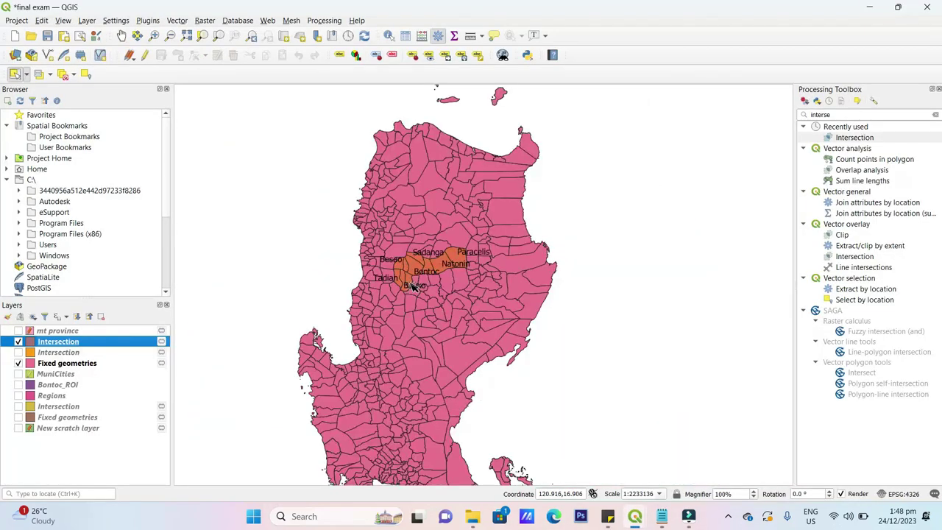
{"action": "left_click", "coordinate": [16, 362]}
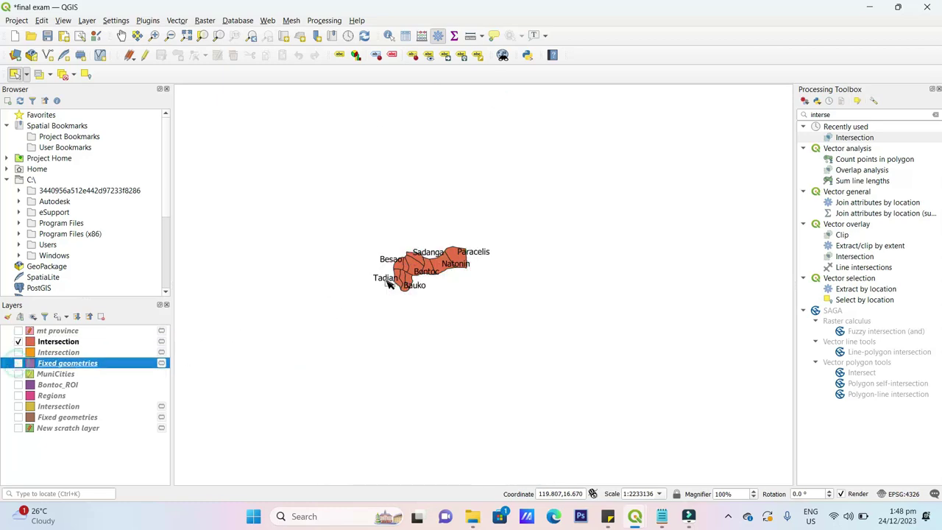
{"action": "scroll", "coordinate": [688, 234], "scroll_direction": "up", "scroll_amount": 3}
{"action": "mouse_move", "coordinate": [635, 516]}
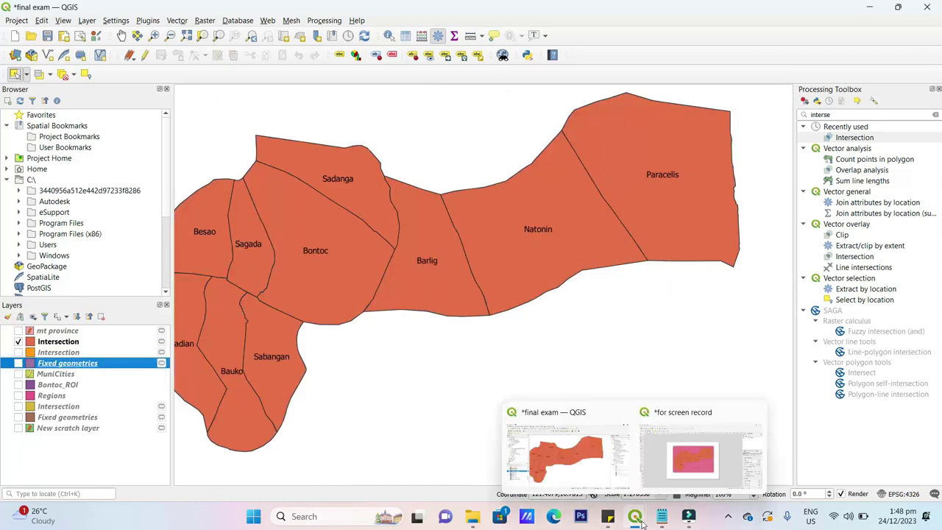
{"action": "left_click", "coordinate": [707, 457]}
{"action": "scroll", "coordinate": [464, 293], "scroll_direction": "up", "scroll_amount": 3}
{"action": "scroll", "coordinate": [463, 293], "scroll_direction": "down", "scroll_amount": 3}
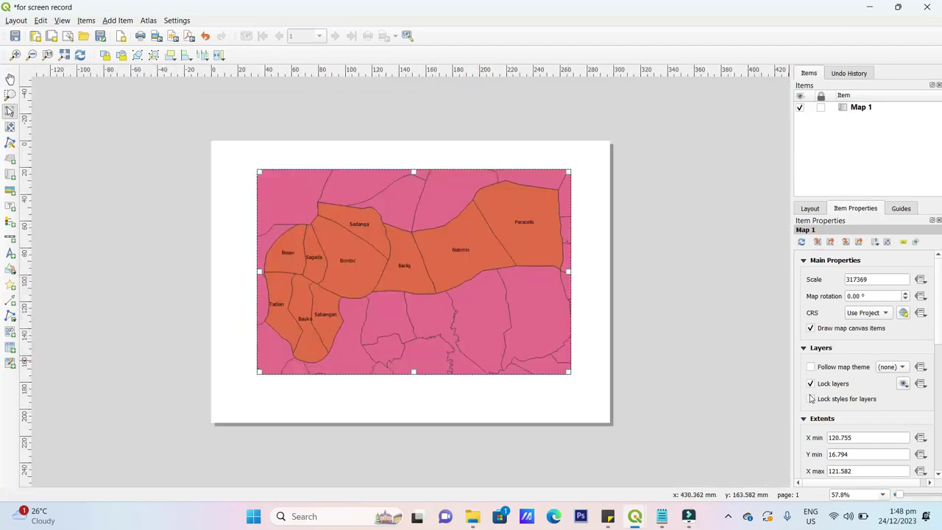
- Unlock the map item's layers in the layout and inspect the refreshed municipality map
{"action": "left_click", "coordinate": [811, 384]}
{"action": "scroll", "coordinate": [383, 304], "scroll_direction": "up", "scroll_amount": 3}
{"action": "scroll", "coordinate": [382, 305], "scroll_direction": "down", "scroll_amount": 5}
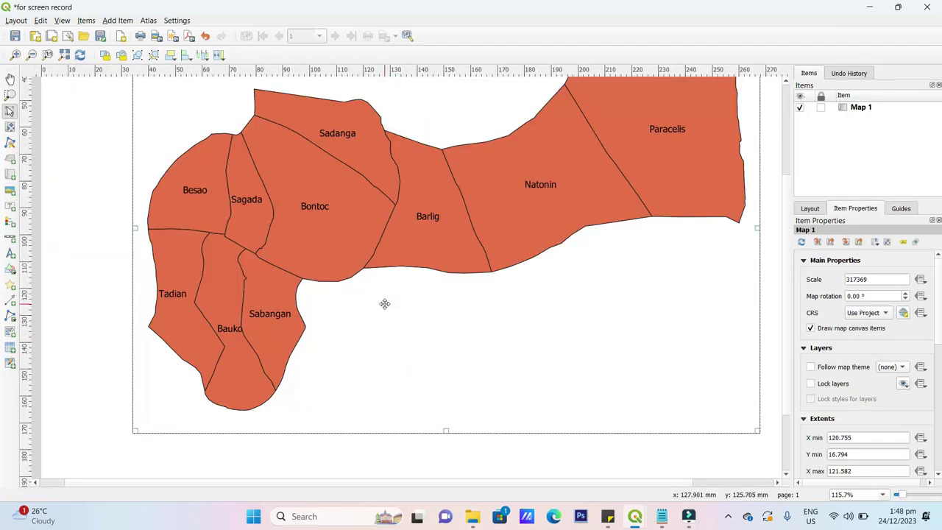
{"action": "scroll", "coordinate": [383, 305], "scroll_direction": "up", "scroll_amount": 2}
- Zoom the main project canvas to full extent and compare it with the layout's map item
{"action": "mouse_move", "coordinate": [636, 516]}
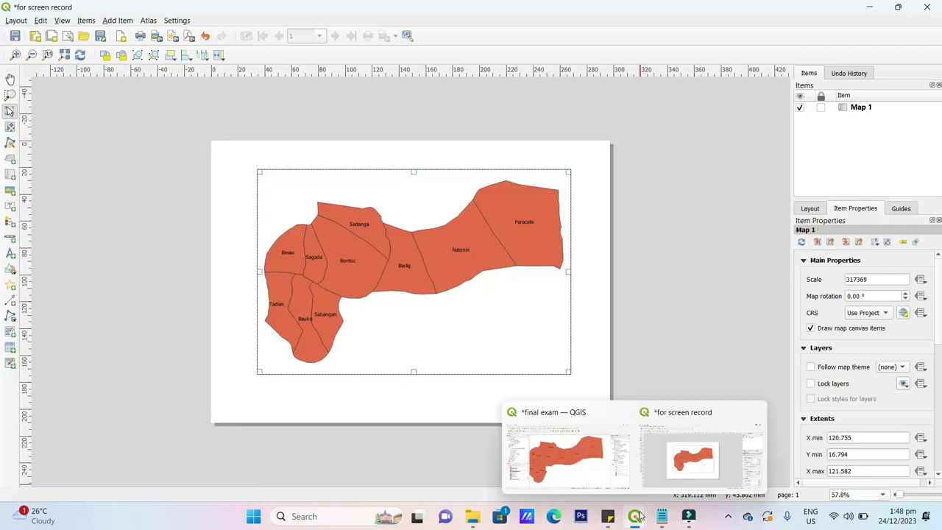
{"action": "left_click", "coordinate": [564, 455]}
{"action": "left_click", "coordinate": [62, 21]}
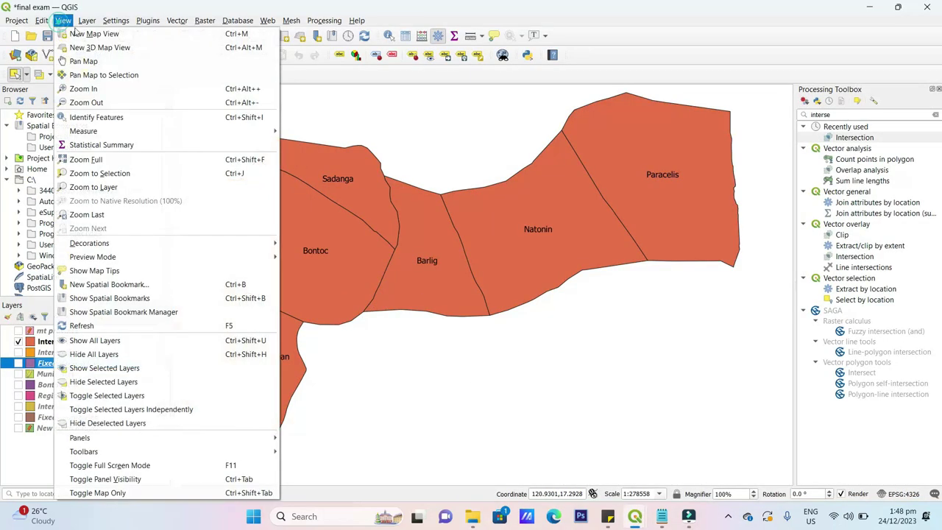
{"action": "left_click", "coordinate": [114, 167]}
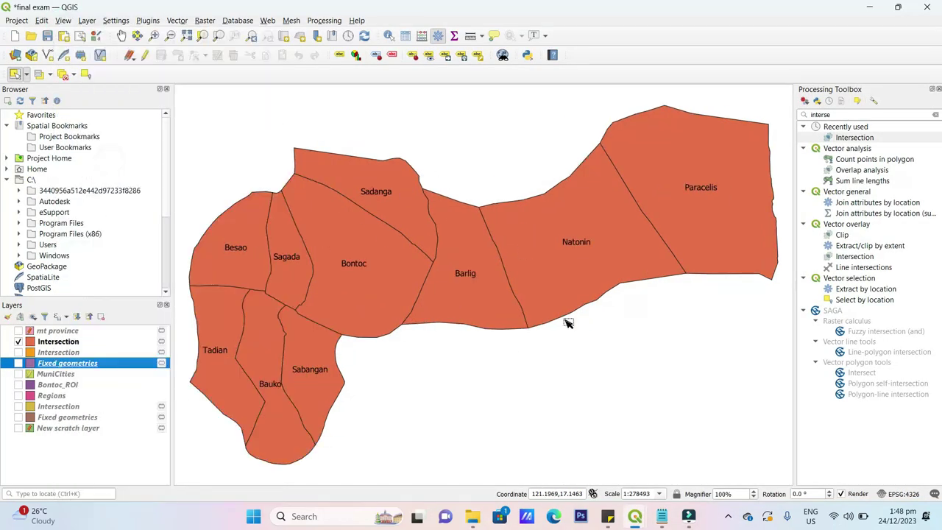
{"action": "mouse_move", "coordinate": [635, 516]}
{"action": "left_click", "coordinate": [670, 453]}
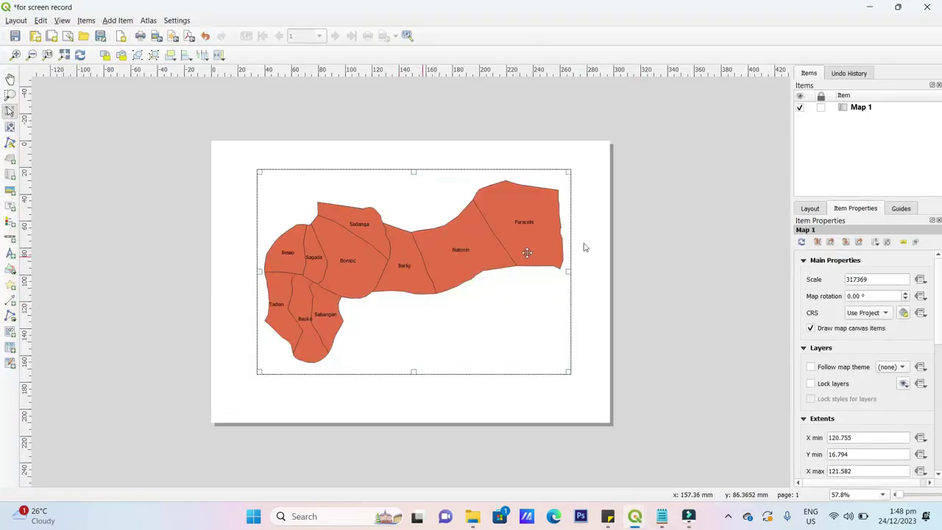
{"action": "left_click", "coordinate": [643, 233]}
{"action": "left_click", "coordinate": [476, 231]}
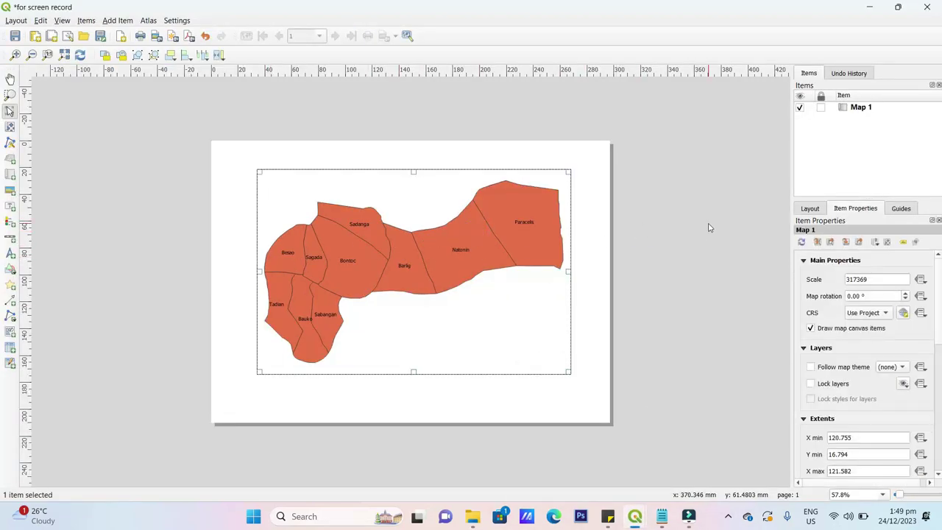